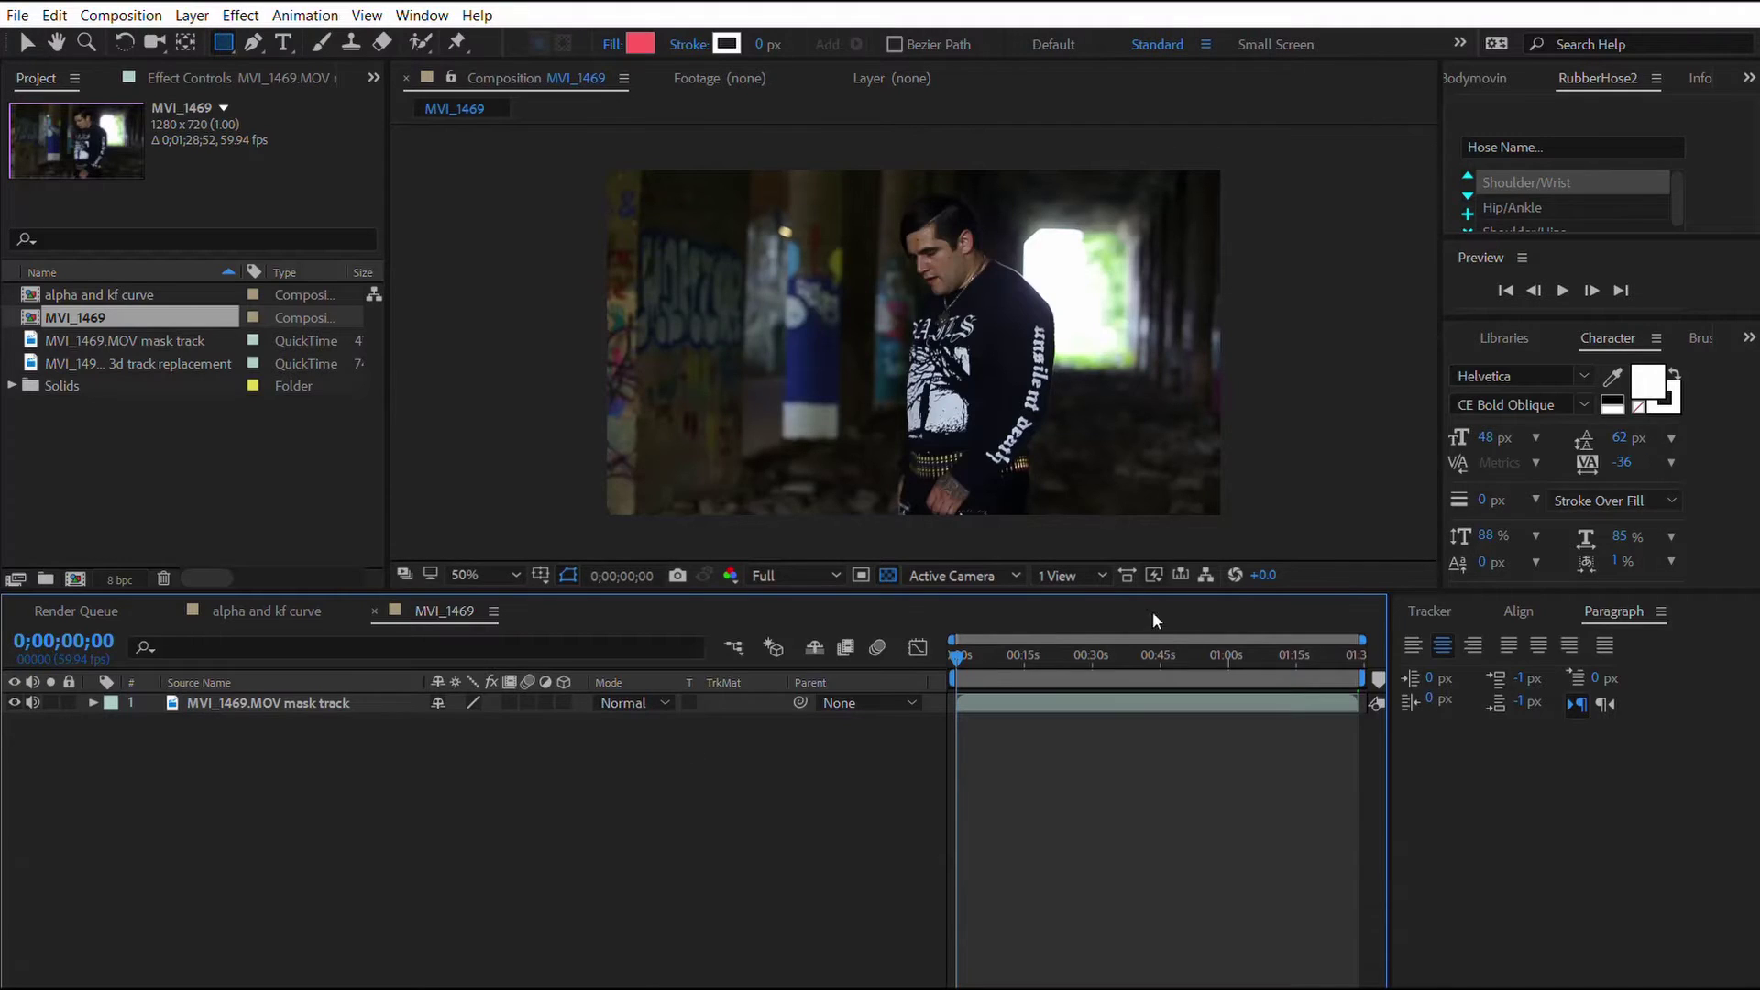
# Show the Tracker controls and scrub through the footage to the singing shot at 0;01;16;11.
pyautogui.moveTo(1010, 640); pyautogui.dragTo(1078, 640)
pyautogui.click(1430, 611)
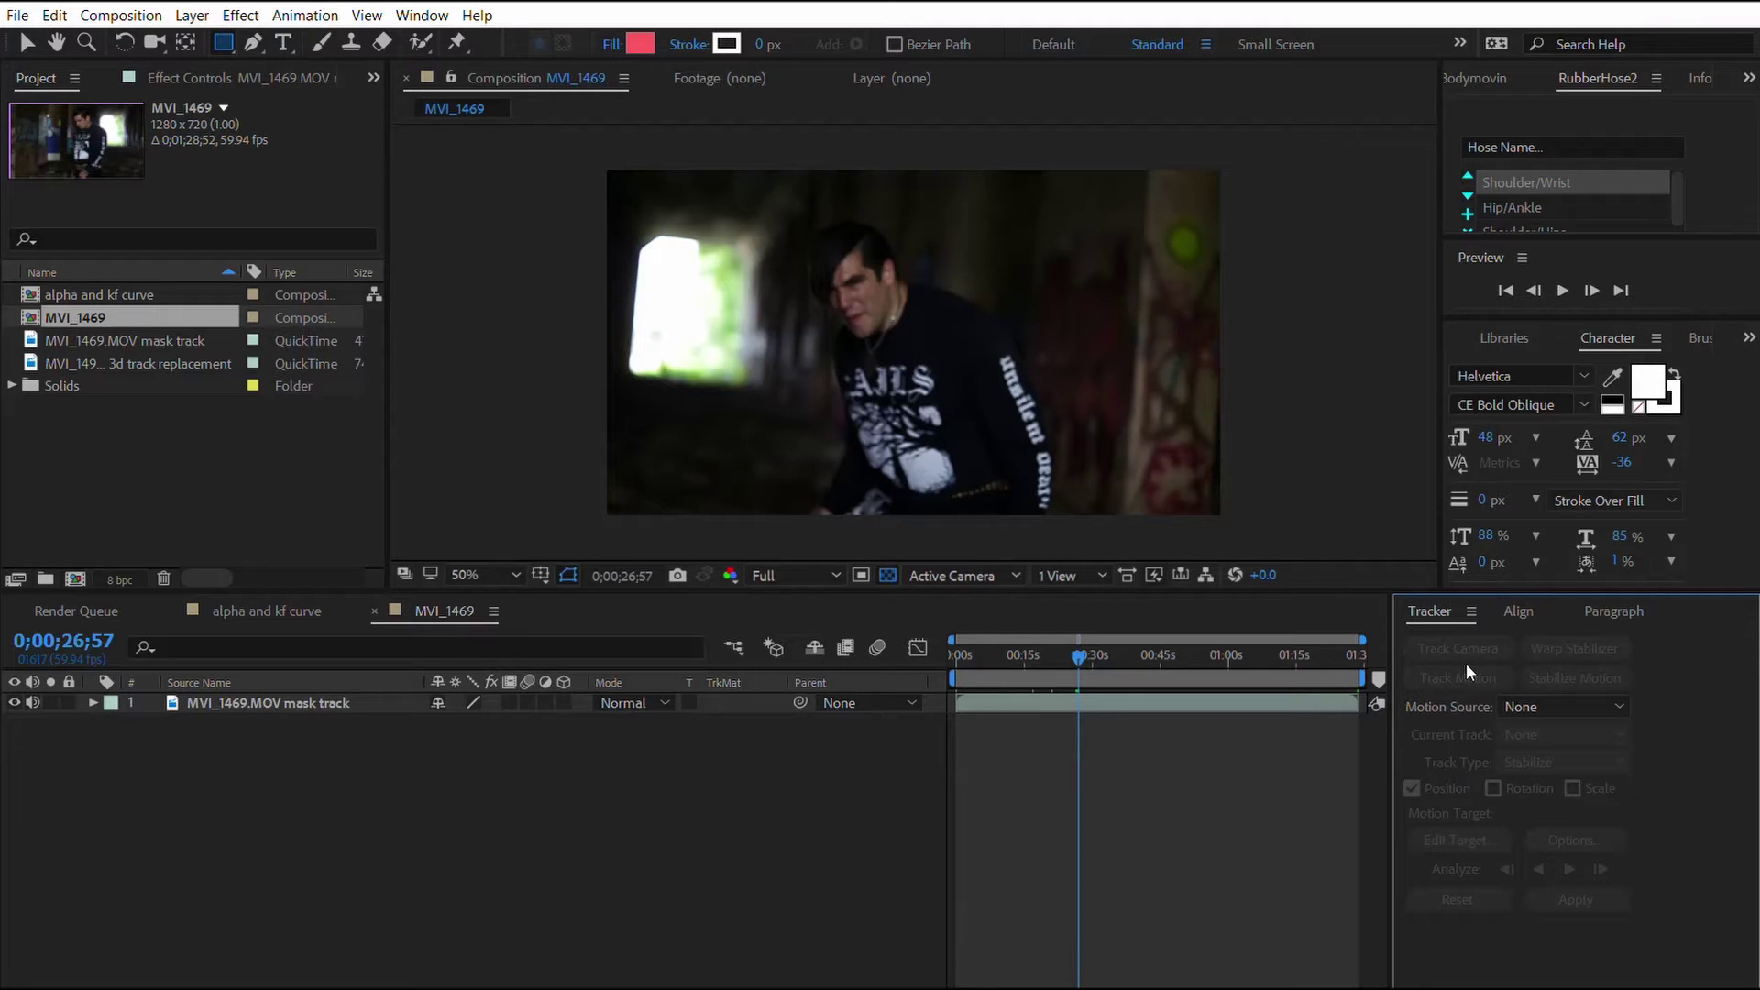
pyautogui.click(586, 809)
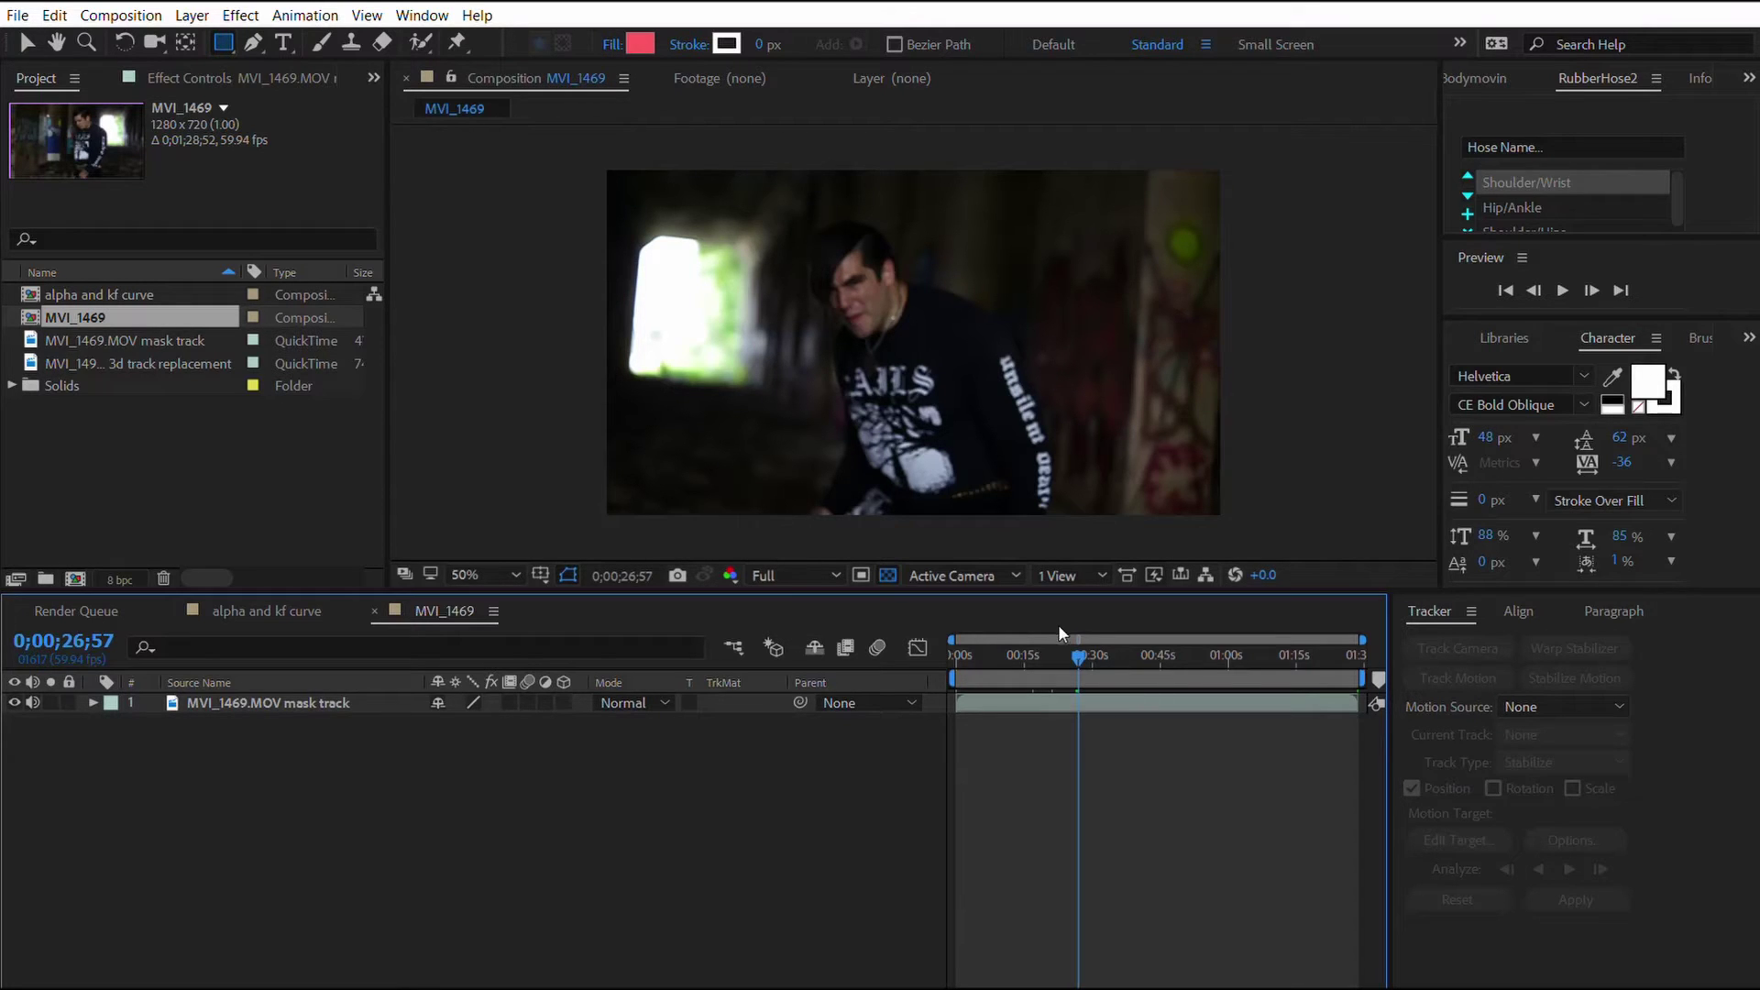
pyautogui.moveTo(1055, 632); pyautogui.dragTo(1092, 652)
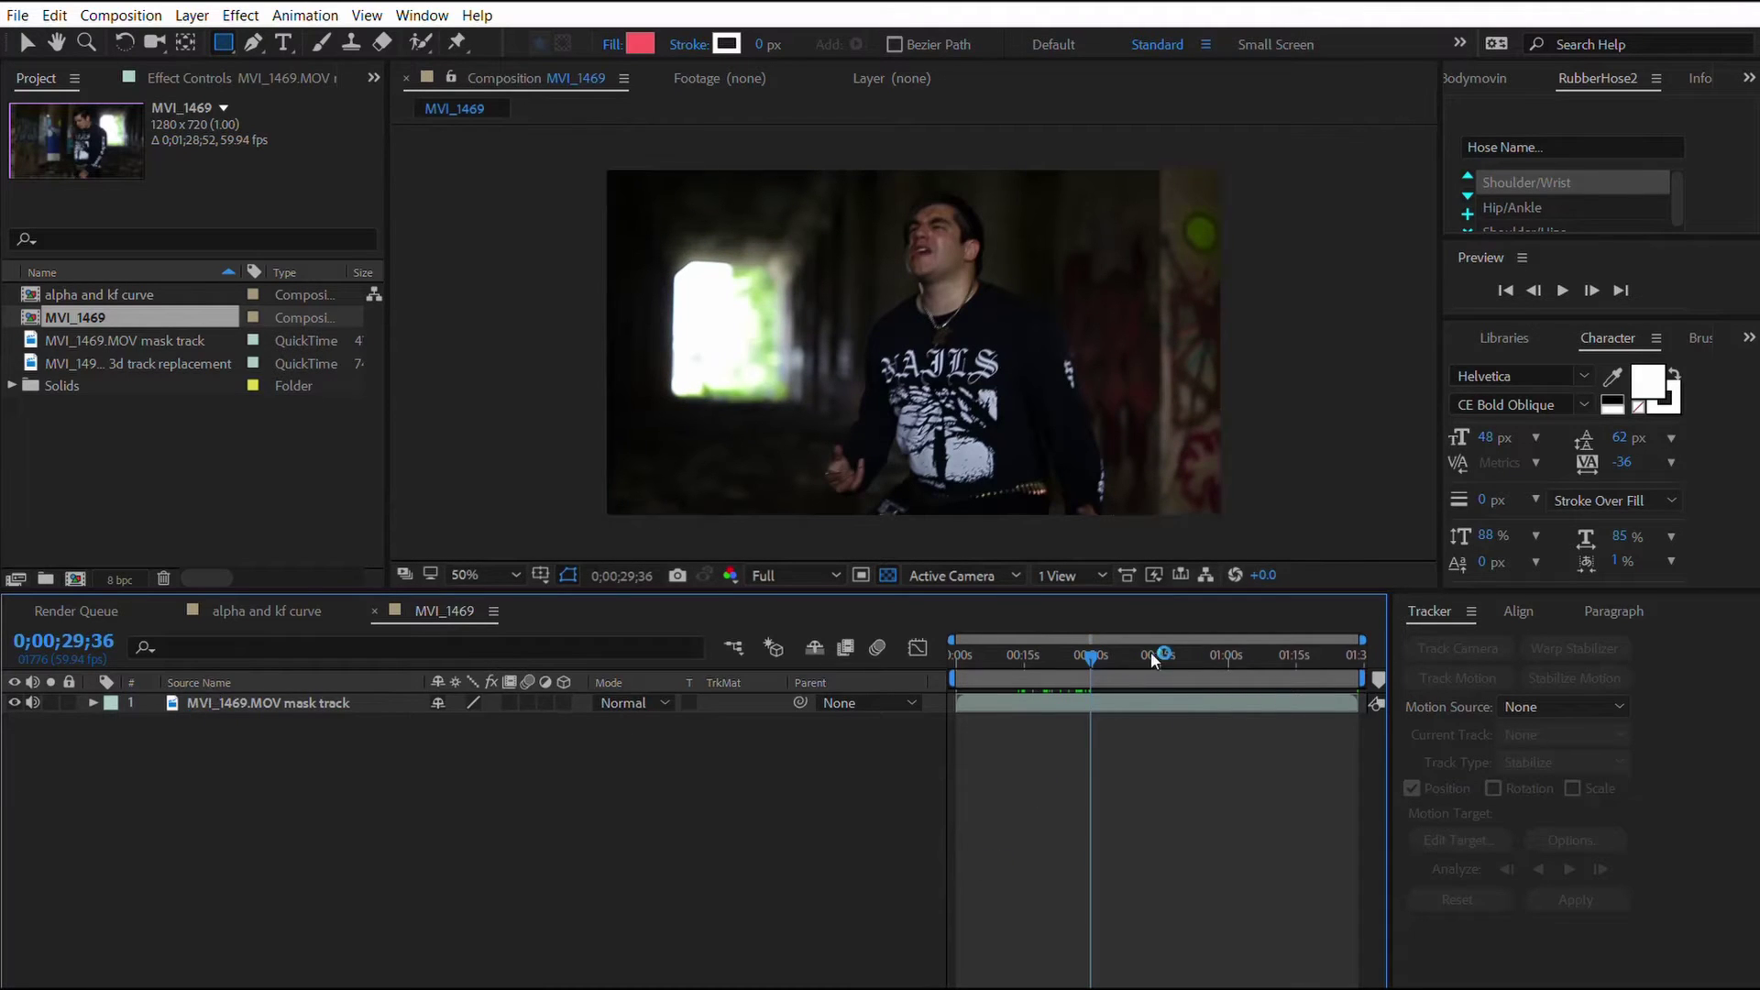
pyautogui.moveTo(1151, 652); pyautogui.dragTo(1213, 635)
pyautogui.click(1206, 631)
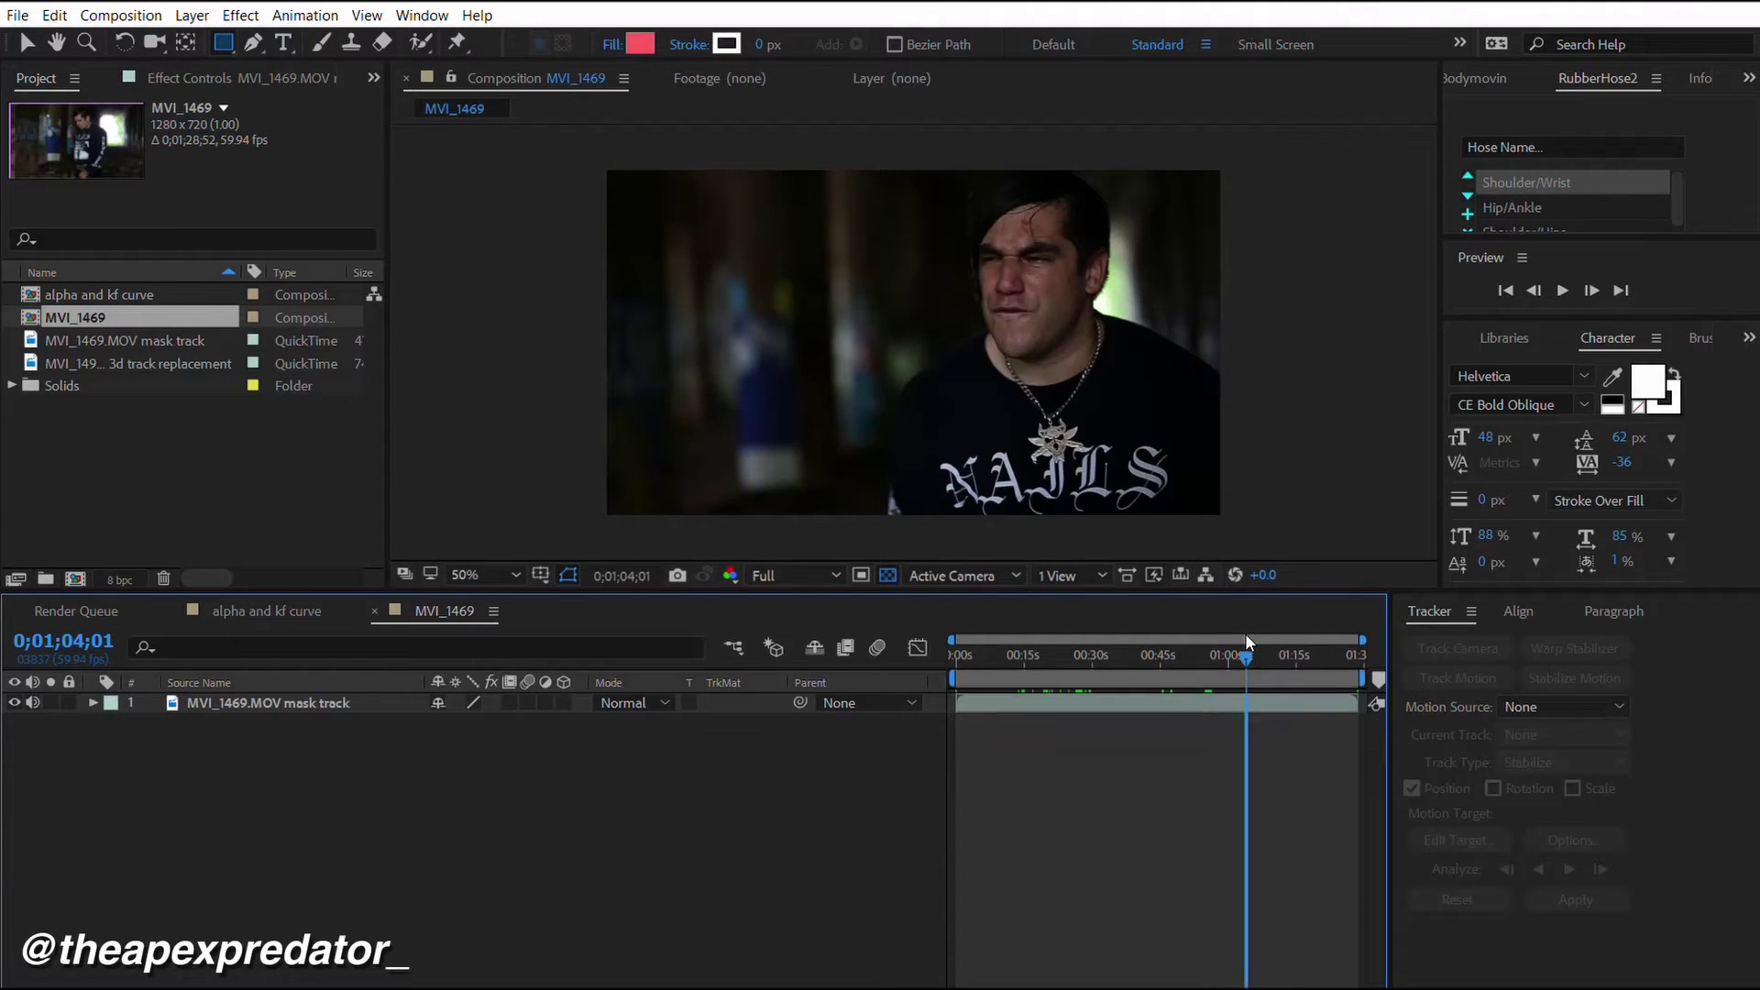
pyautogui.click(1305, 644)
pyautogui.click(1300, 636)
pyautogui.click(1301, 637)
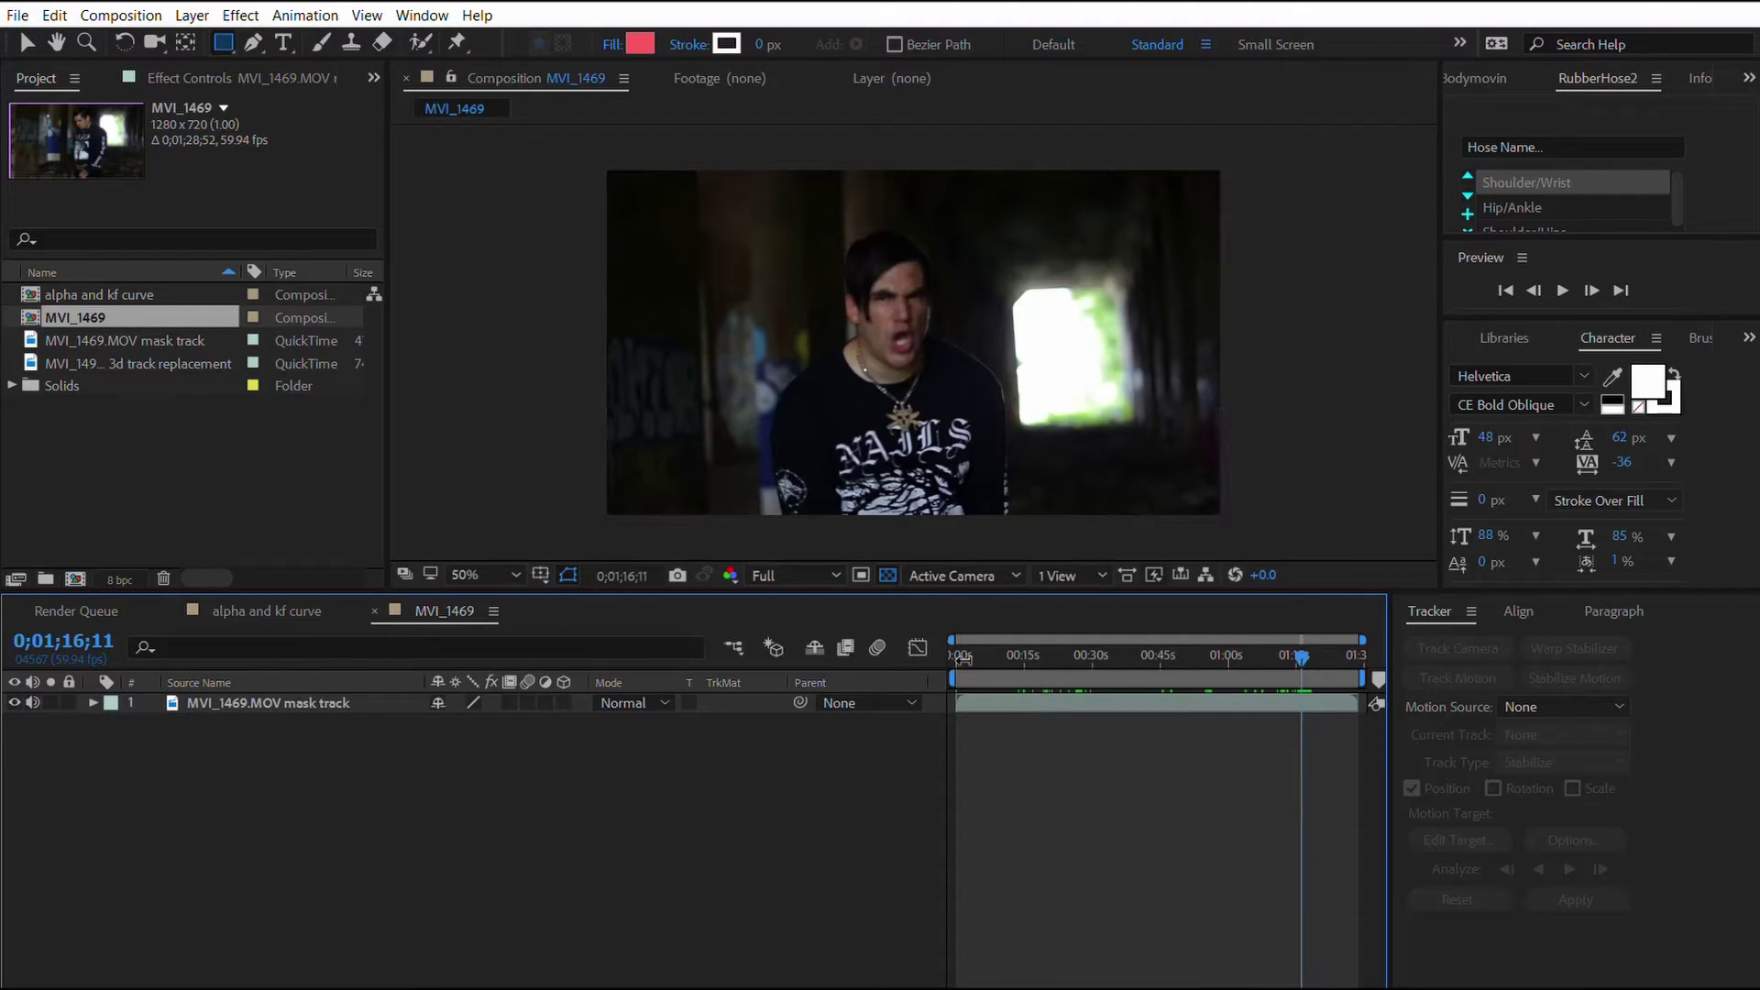
# Start the work area at 0;01;16;11 and trim the composition to a section about two seconds long.
pyautogui.moveTo(956, 678); pyautogui.dragTo(1307, 677)
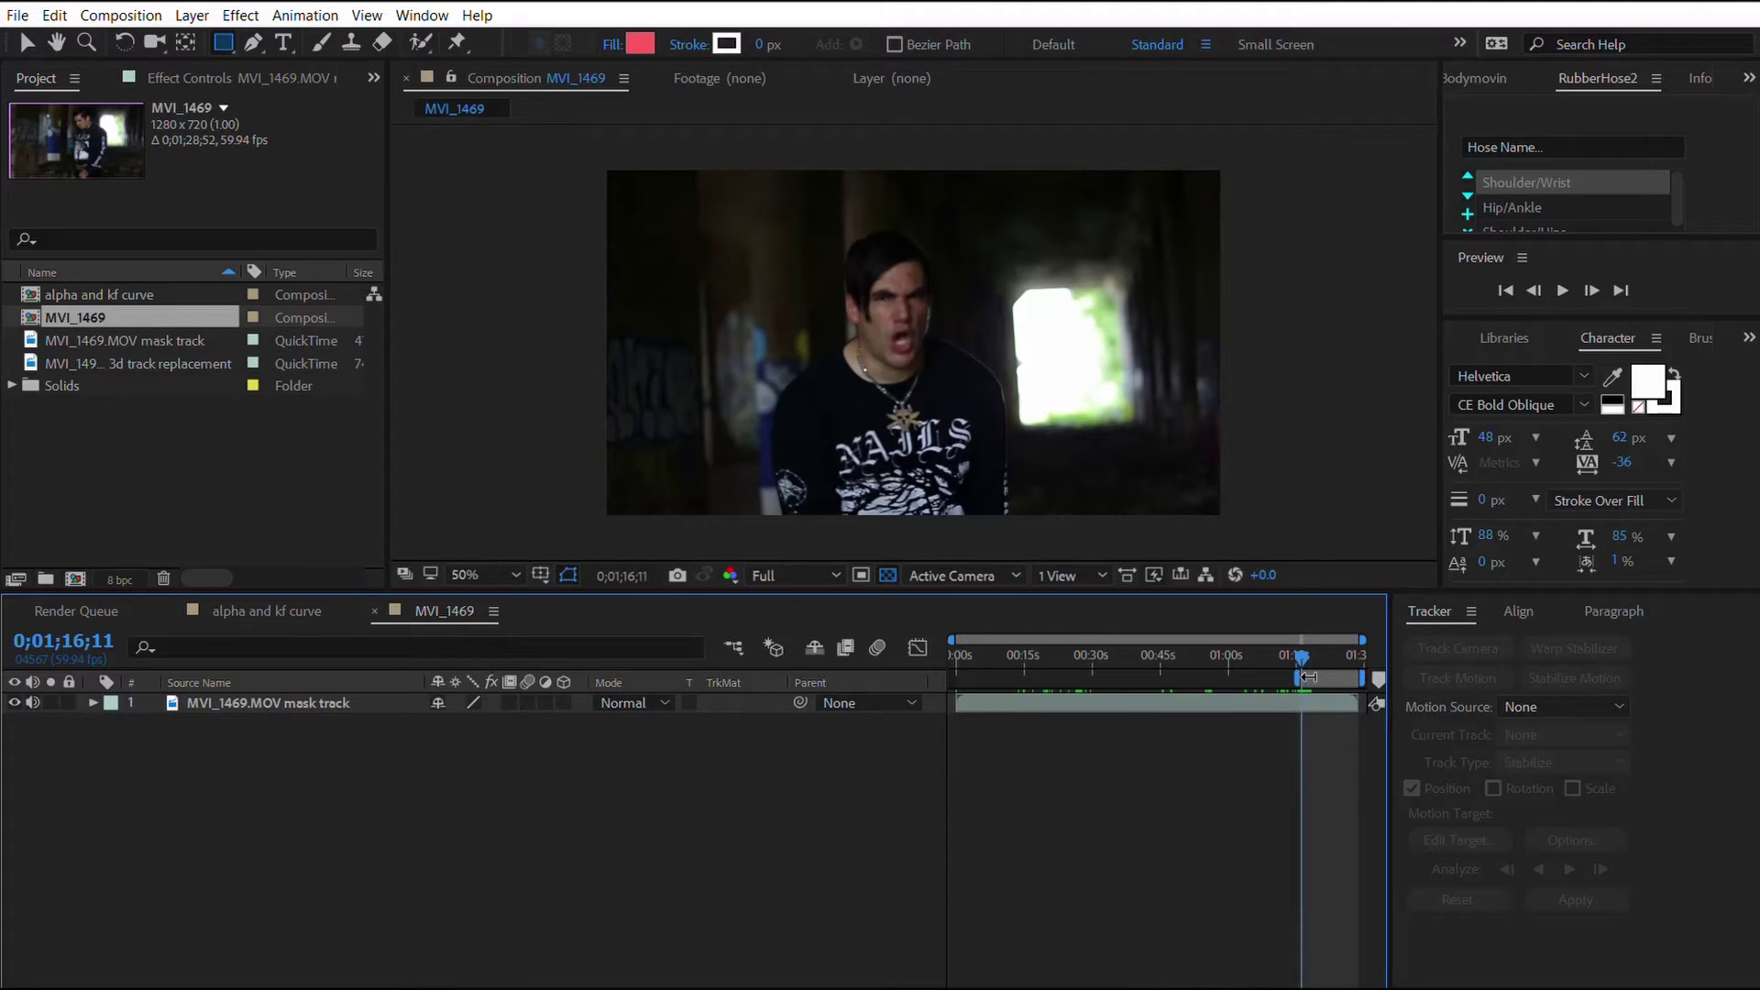
pyautogui.moveTo(987, 981); pyautogui.dragTo(1010, 981)
pyautogui.moveTo(1256, 633)
pyautogui.mouseDown()
pyautogui.moveTo(1345, 661)
pyautogui.moveTo(1287, 665)
pyautogui.mouseUp()
pyautogui.hotkey('ctrl', 'z')
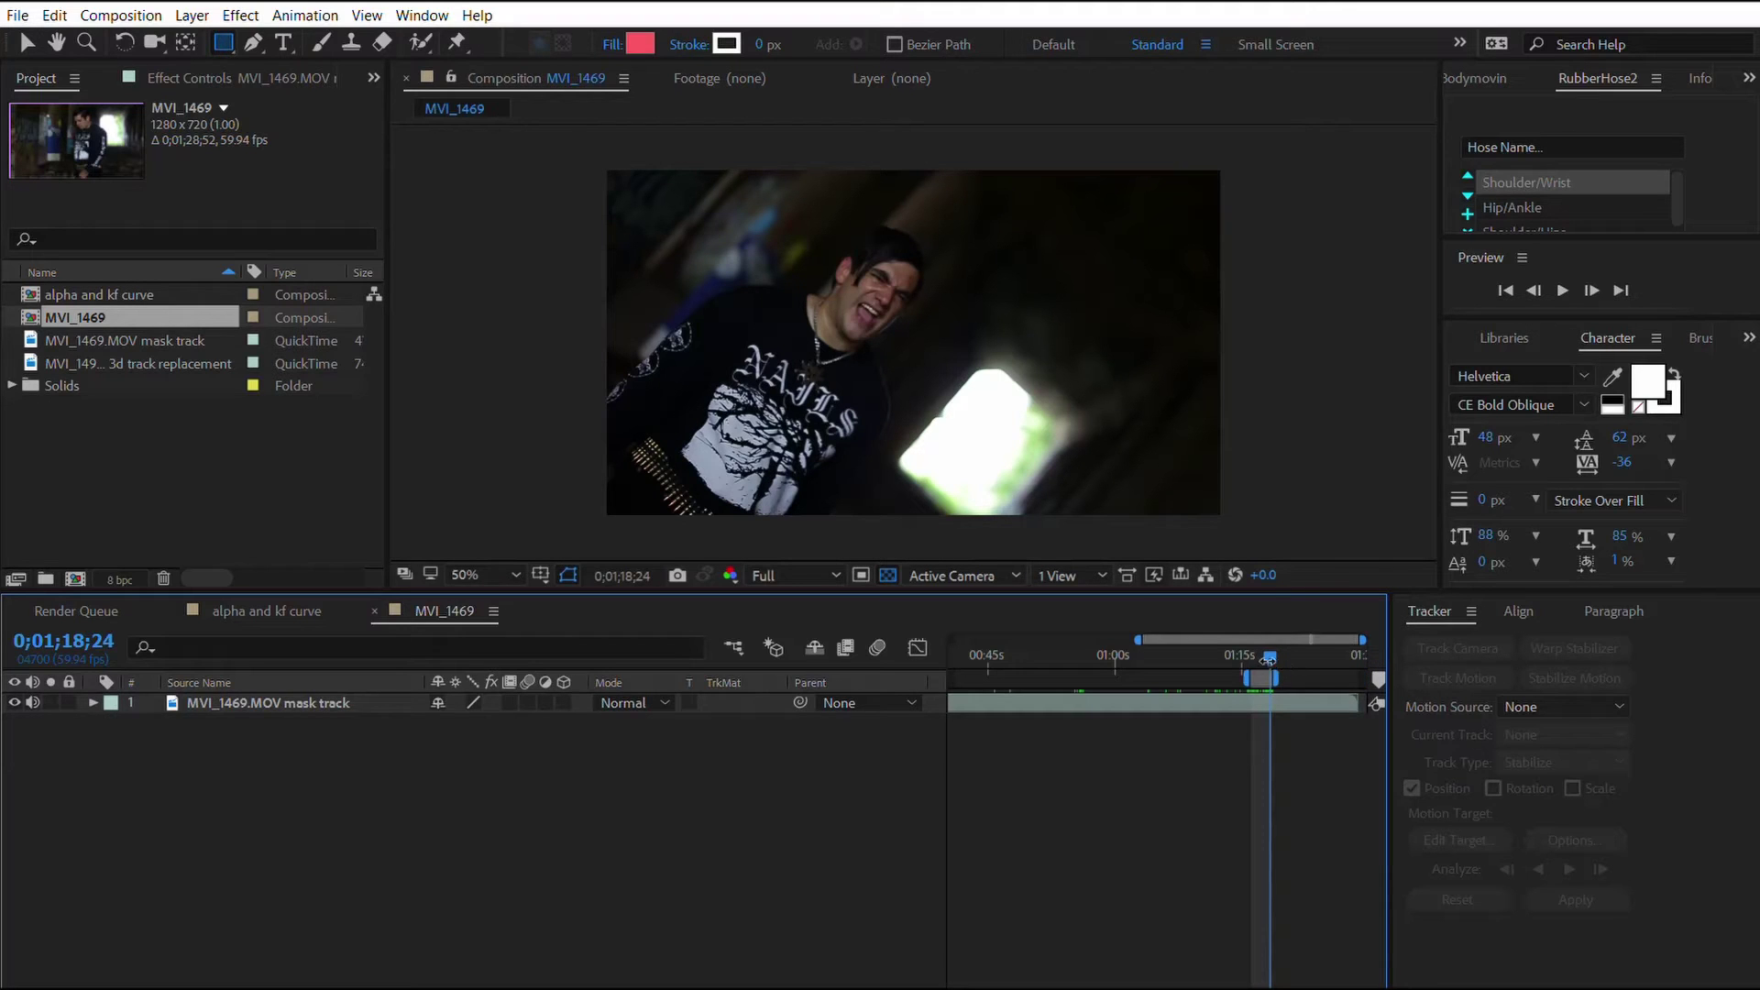
pyautogui.hotkey('ctrl', 'shift', 'x')
pyautogui.press('Home')
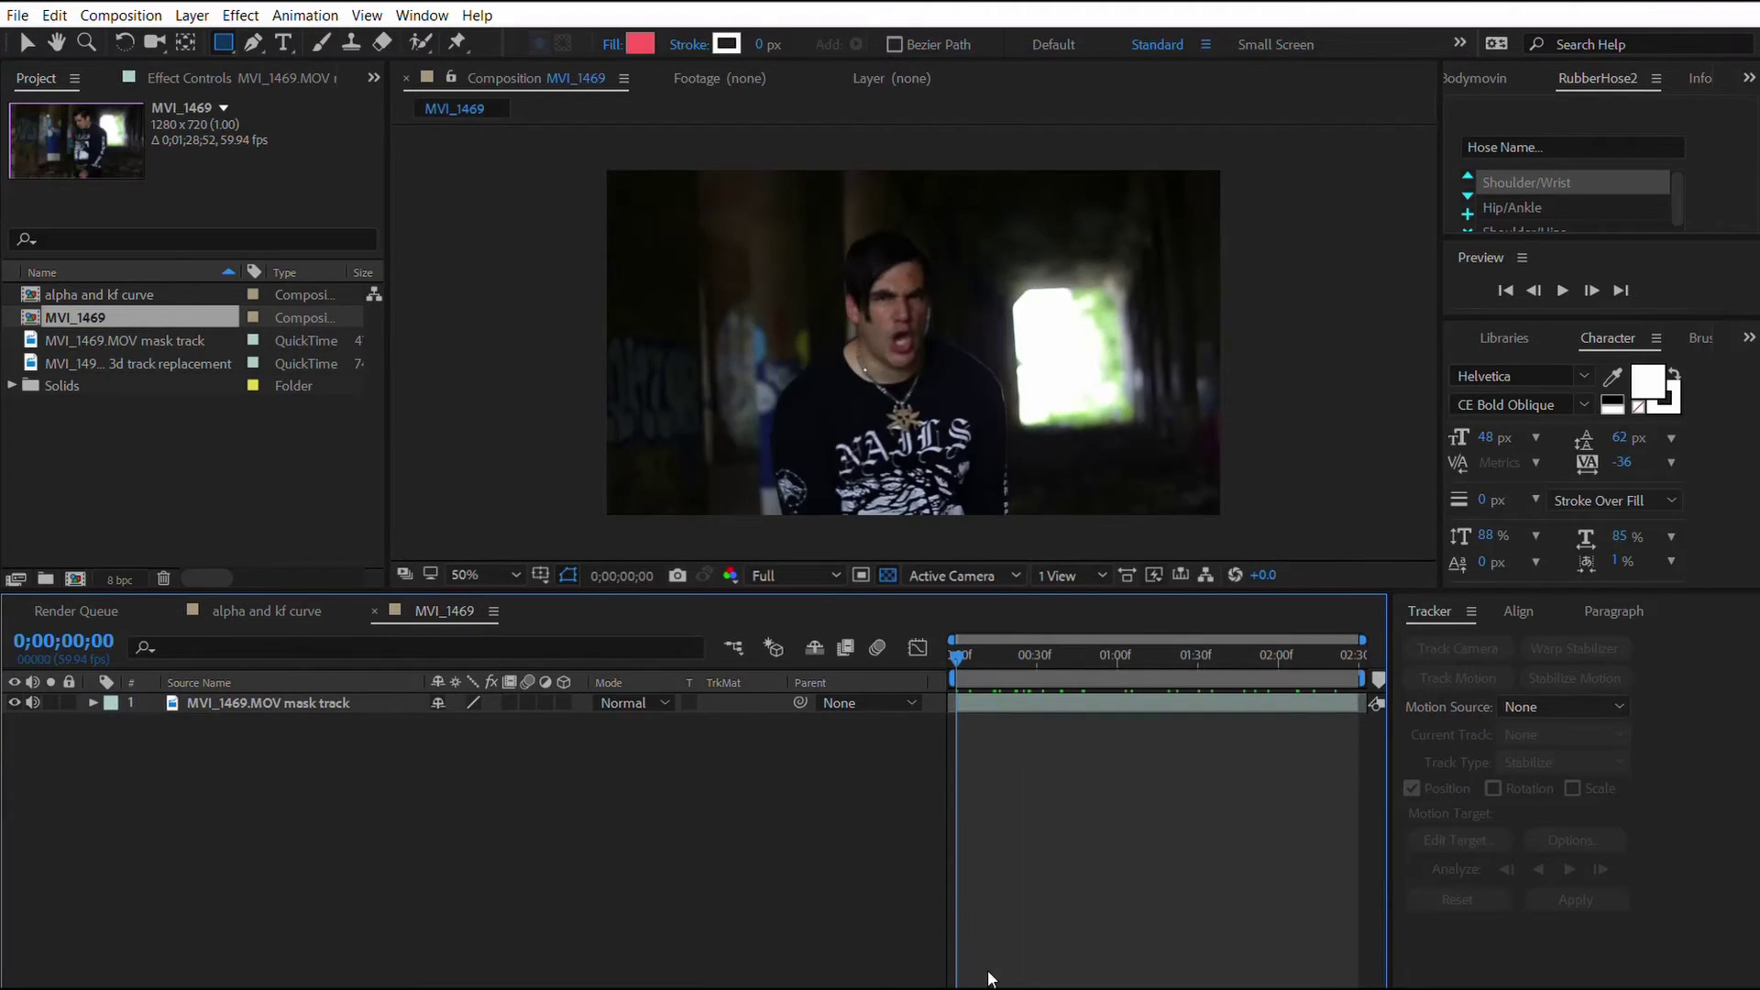
pyautogui.moveTo(1142, 643); pyautogui.dragTo(1318, 623)
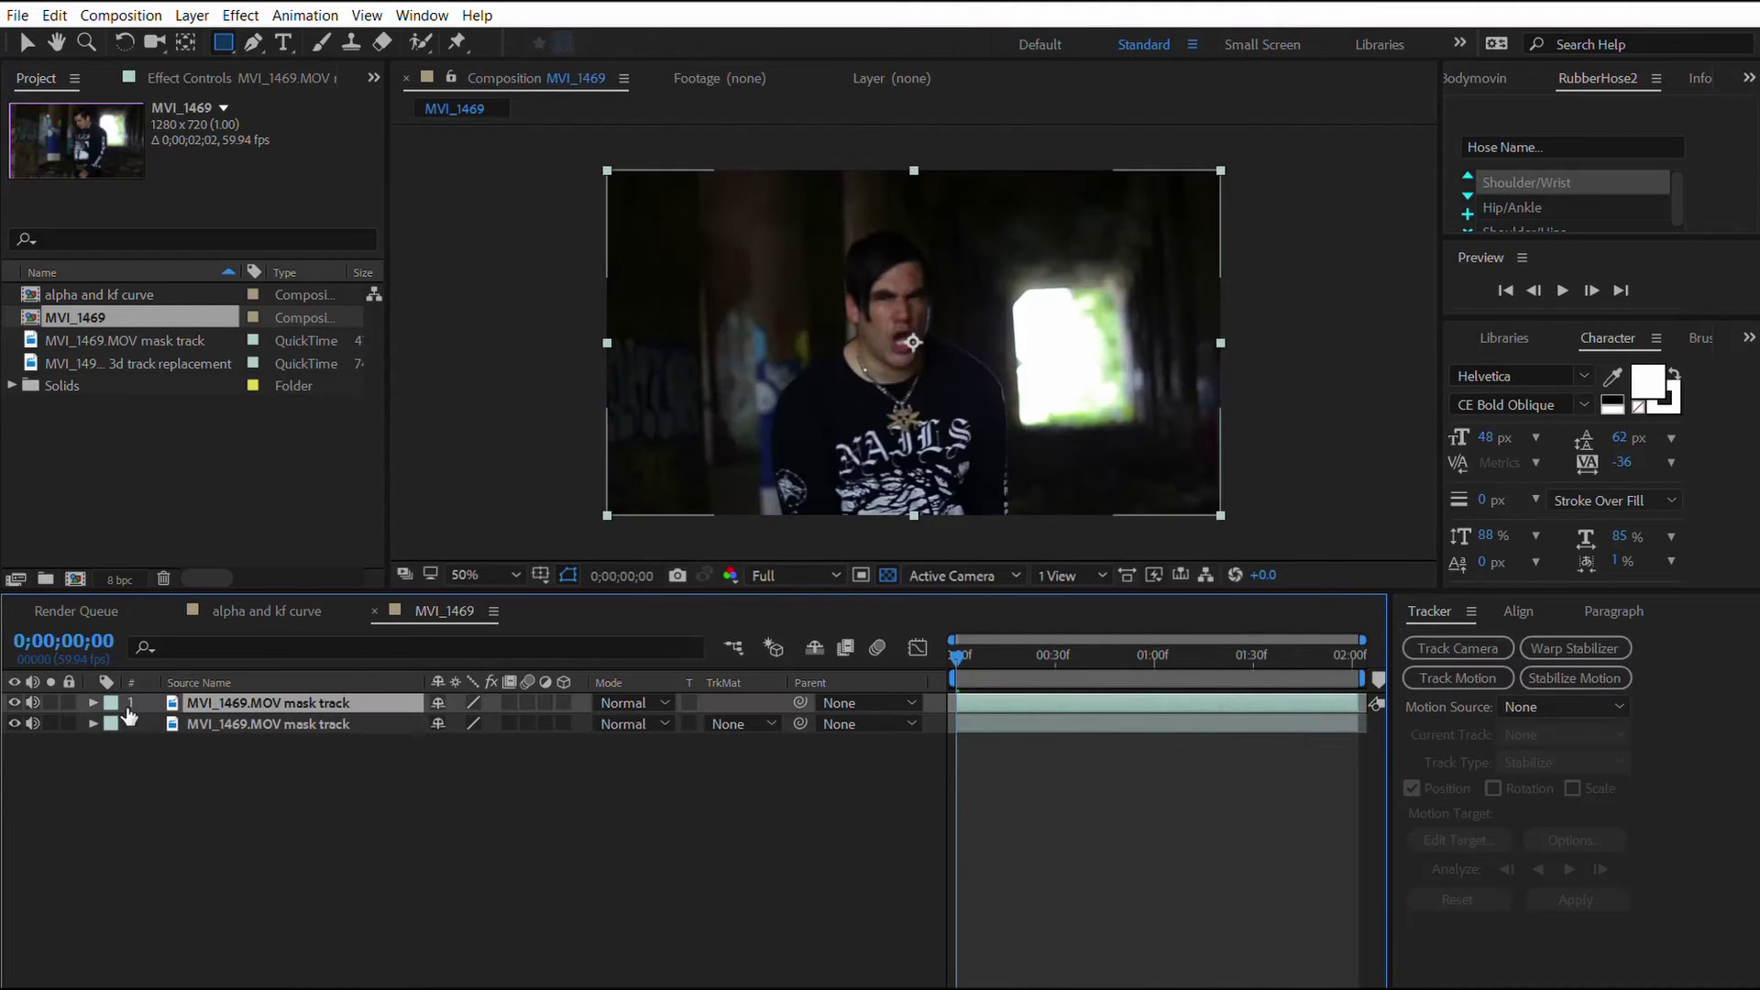
# Rename the upper copy of the footage layer "mask track" and hide the lower copy.
pyautogui.press('Return')
pyautogui.write('mask track')
pyautogui.press('Return')
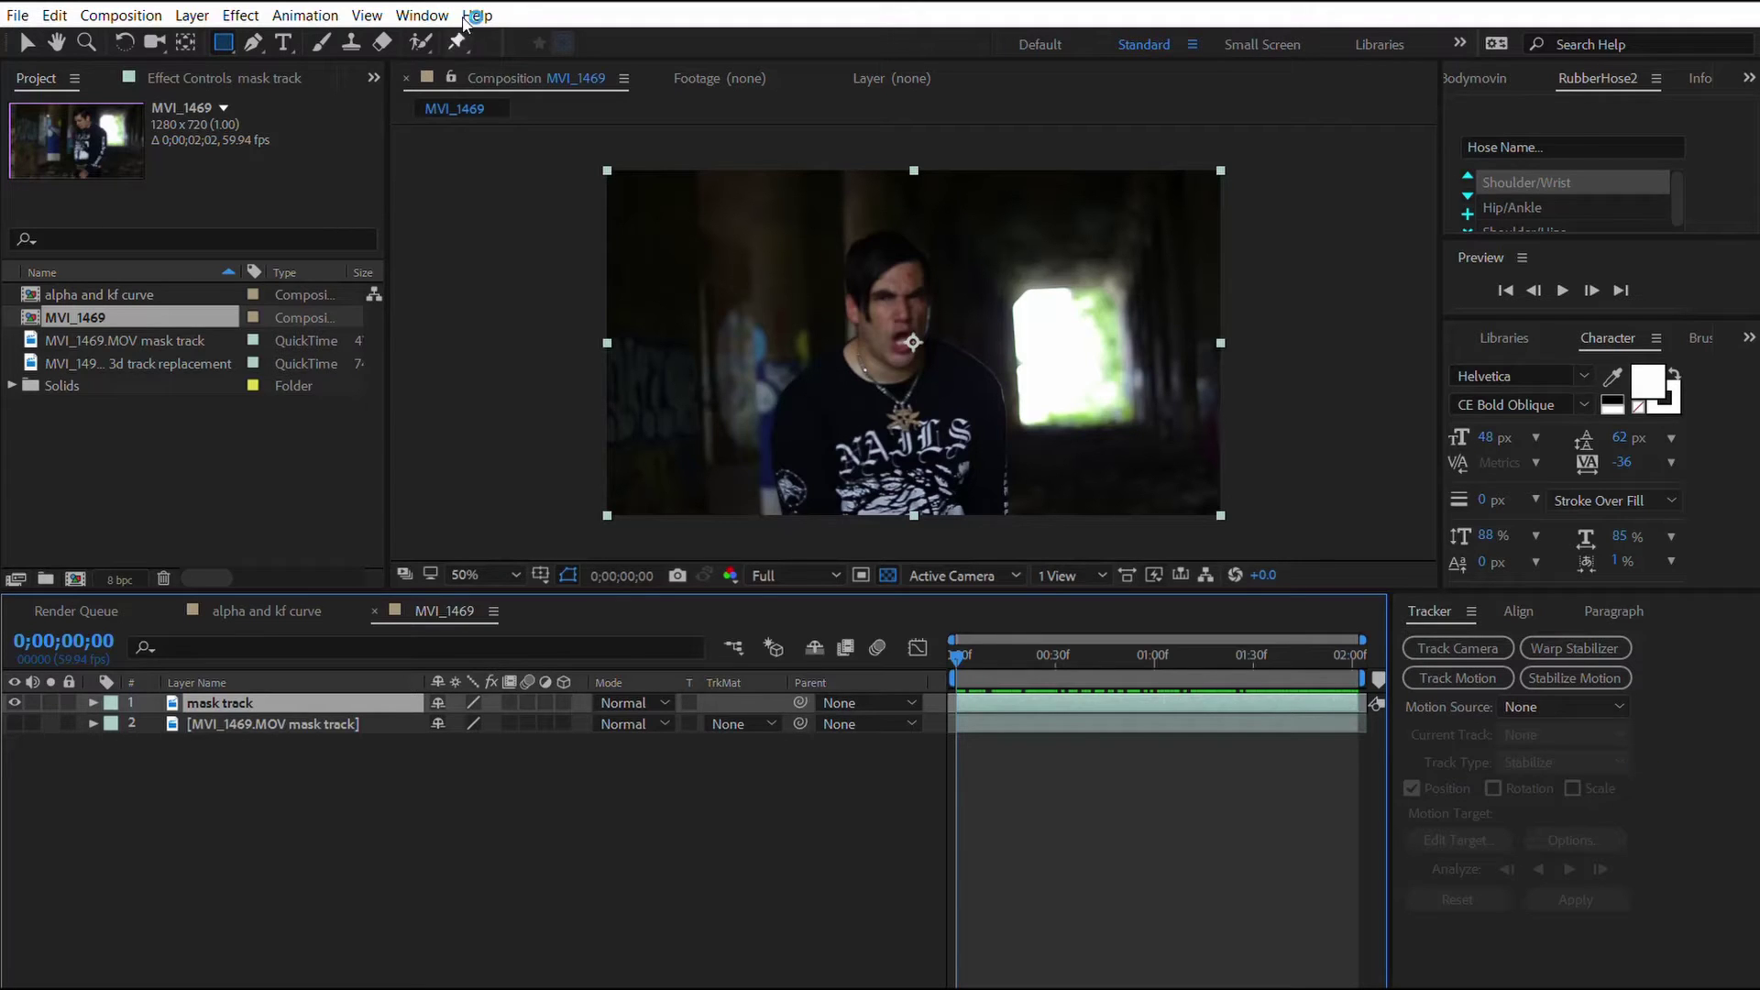
# Begin a Pen tool mask on the mask track layer, from below the singer's arm at frame left up to the shoulder.
pyautogui.click(253, 43)
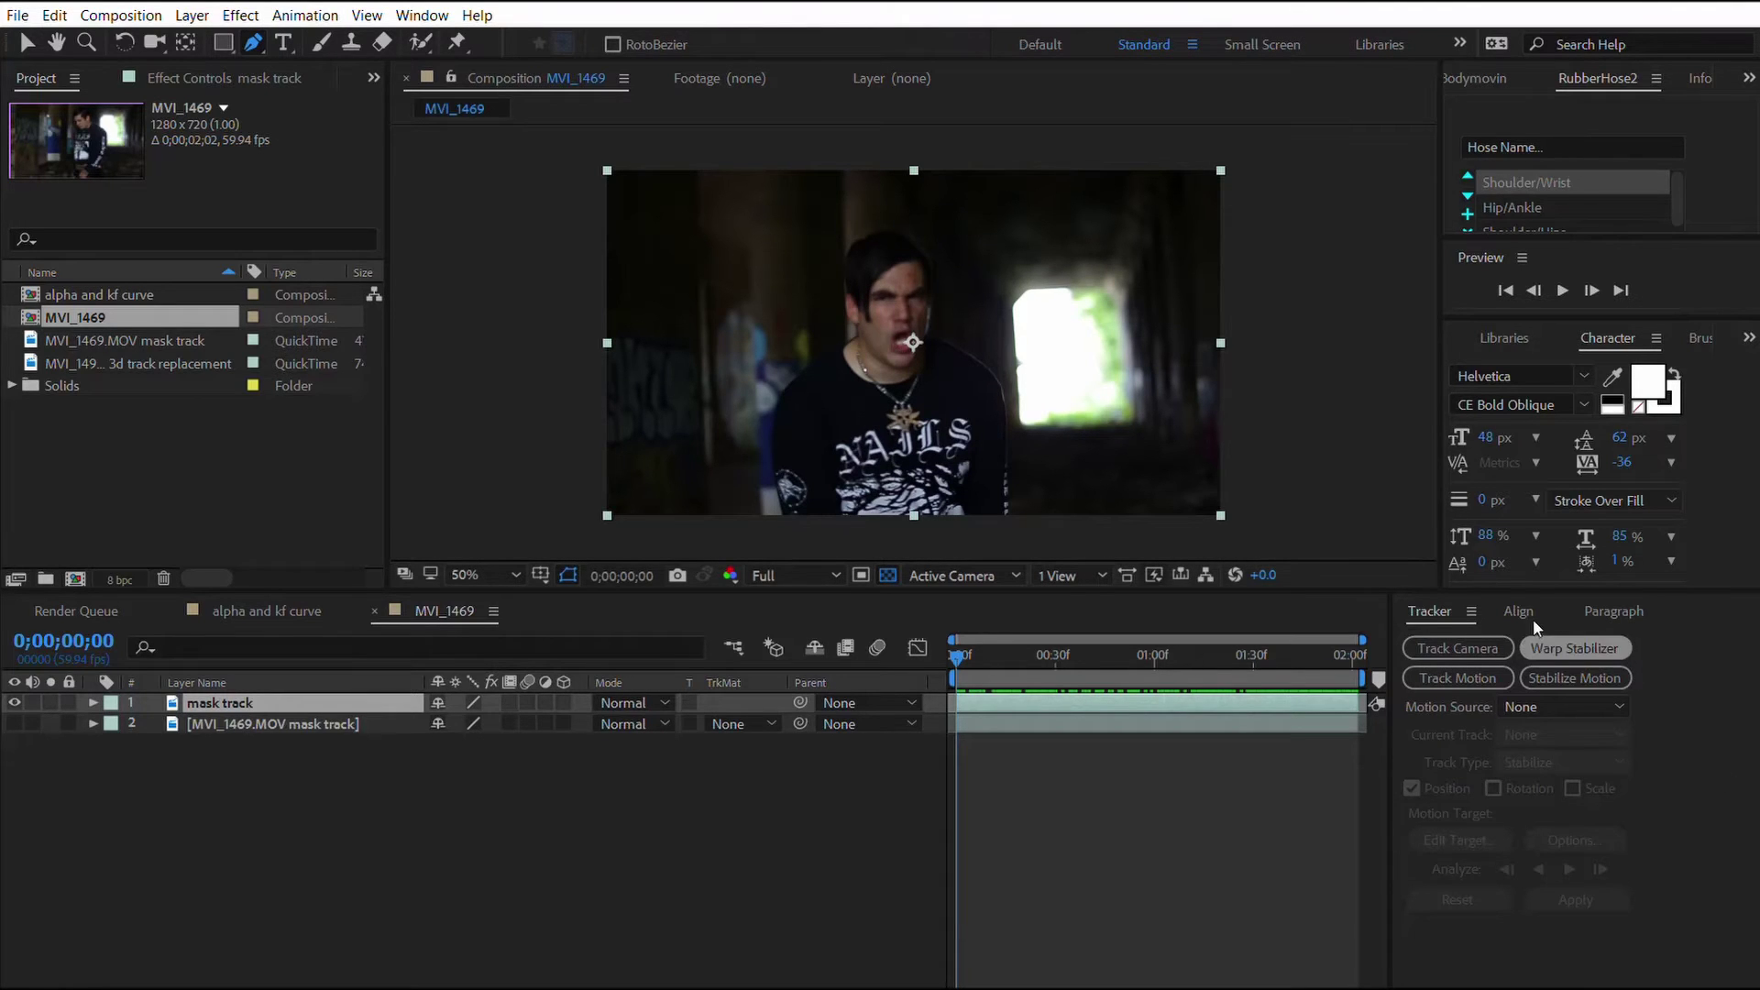
pyautogui.scroll(1, 797, 429)
pyautogui.press('space')
pyautogui.moveTo(796, 431); pyautogui.dragTo(824, 379)
pyautogui.click(684, 506)
pyautogui.press('space')
pyautogui.moveTo(724, 359); pyautogui.dragTo(768, 305)
pyautogui.scroll(-1, 771, 328)
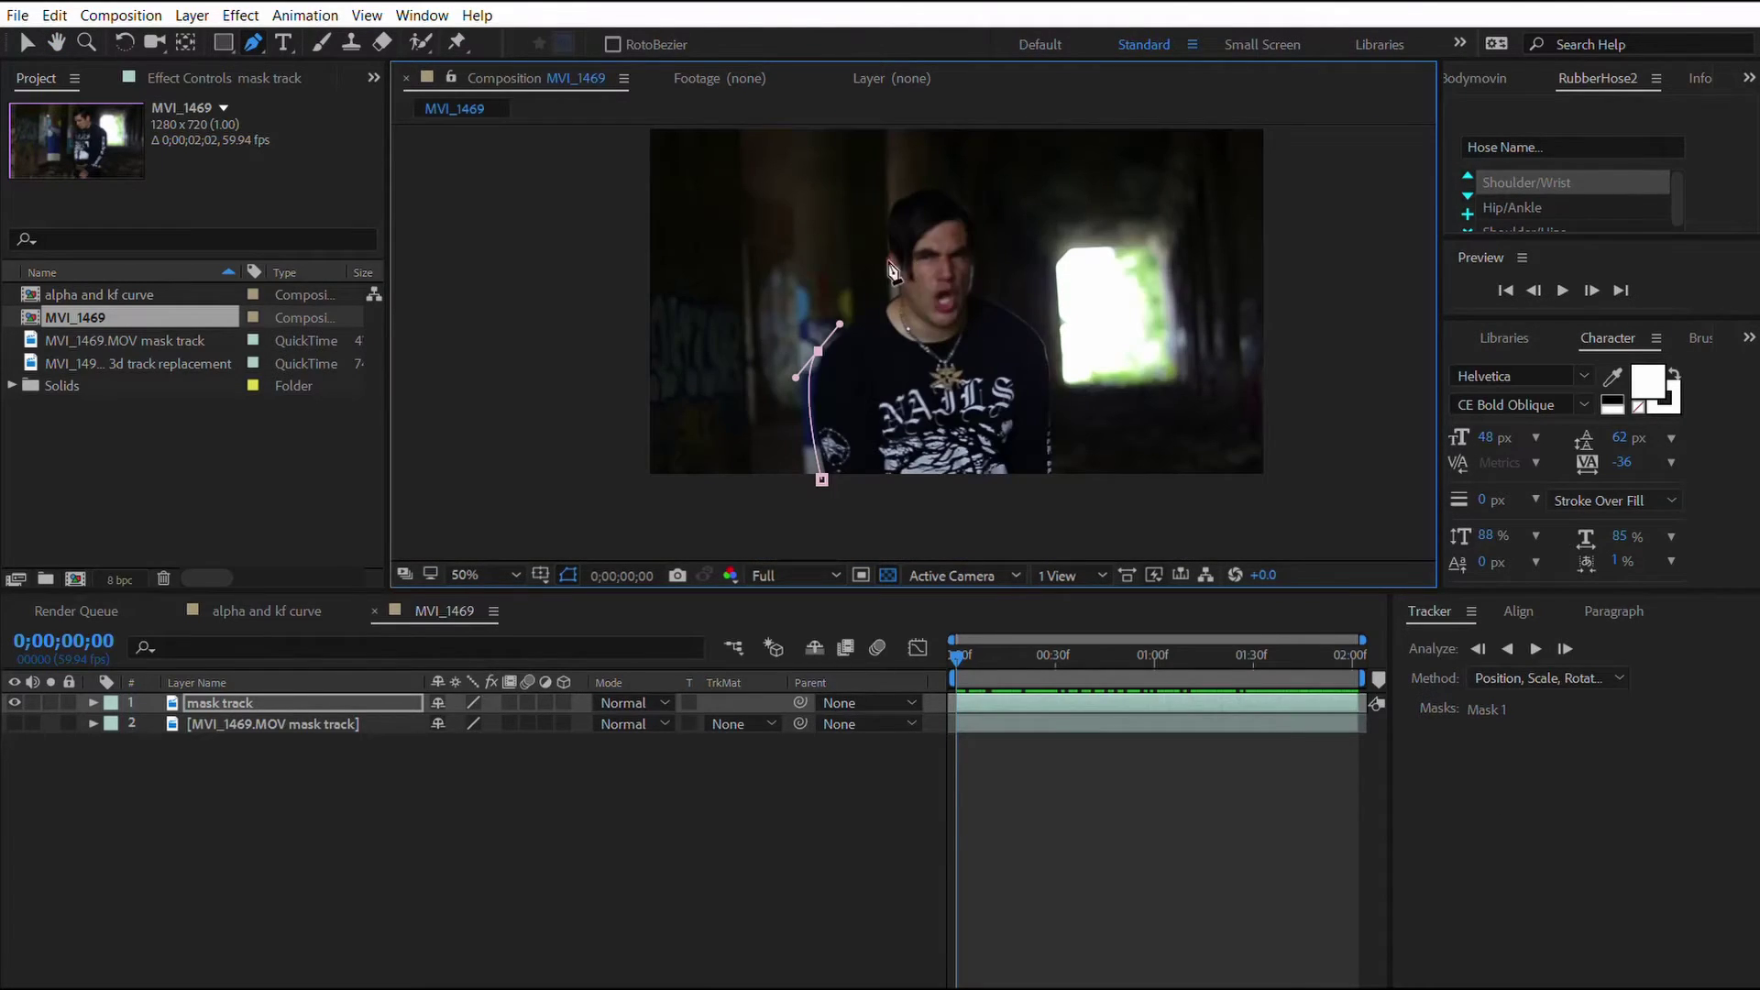
# Continue the mask path from the shoulder up the neck and around the singer's head.
pyautogui.scroll(1, 887, 261)
pyautogui.moveTo(890, 365); pyautogui.dragTo(887, 270)
pyautogui.moveTo(903, 167); pyautogui.dragTo(926, 149)
pyautogui.press('space')
pyautogui.moveTo(1060, 181); pyautogui.dragTo(963, 190)
pyautogui.moveTo(1016, 282); pyautogui.dragTo(1016, 323)
# Carry the mask path down the opposite shoulder and arm and close it below the frame's lower edge.
pyautogui.moveTo(1011, 383); pyautogui.dragTo(833, 239)
pyautogui.moveTo(913, 299); pyautogui.dragTo(936, 316)
pyautogui.moveTo(975, 412); pyautogui.dragTo(927, 326)
pyautogui.press(',')
pyautogui.press(',')
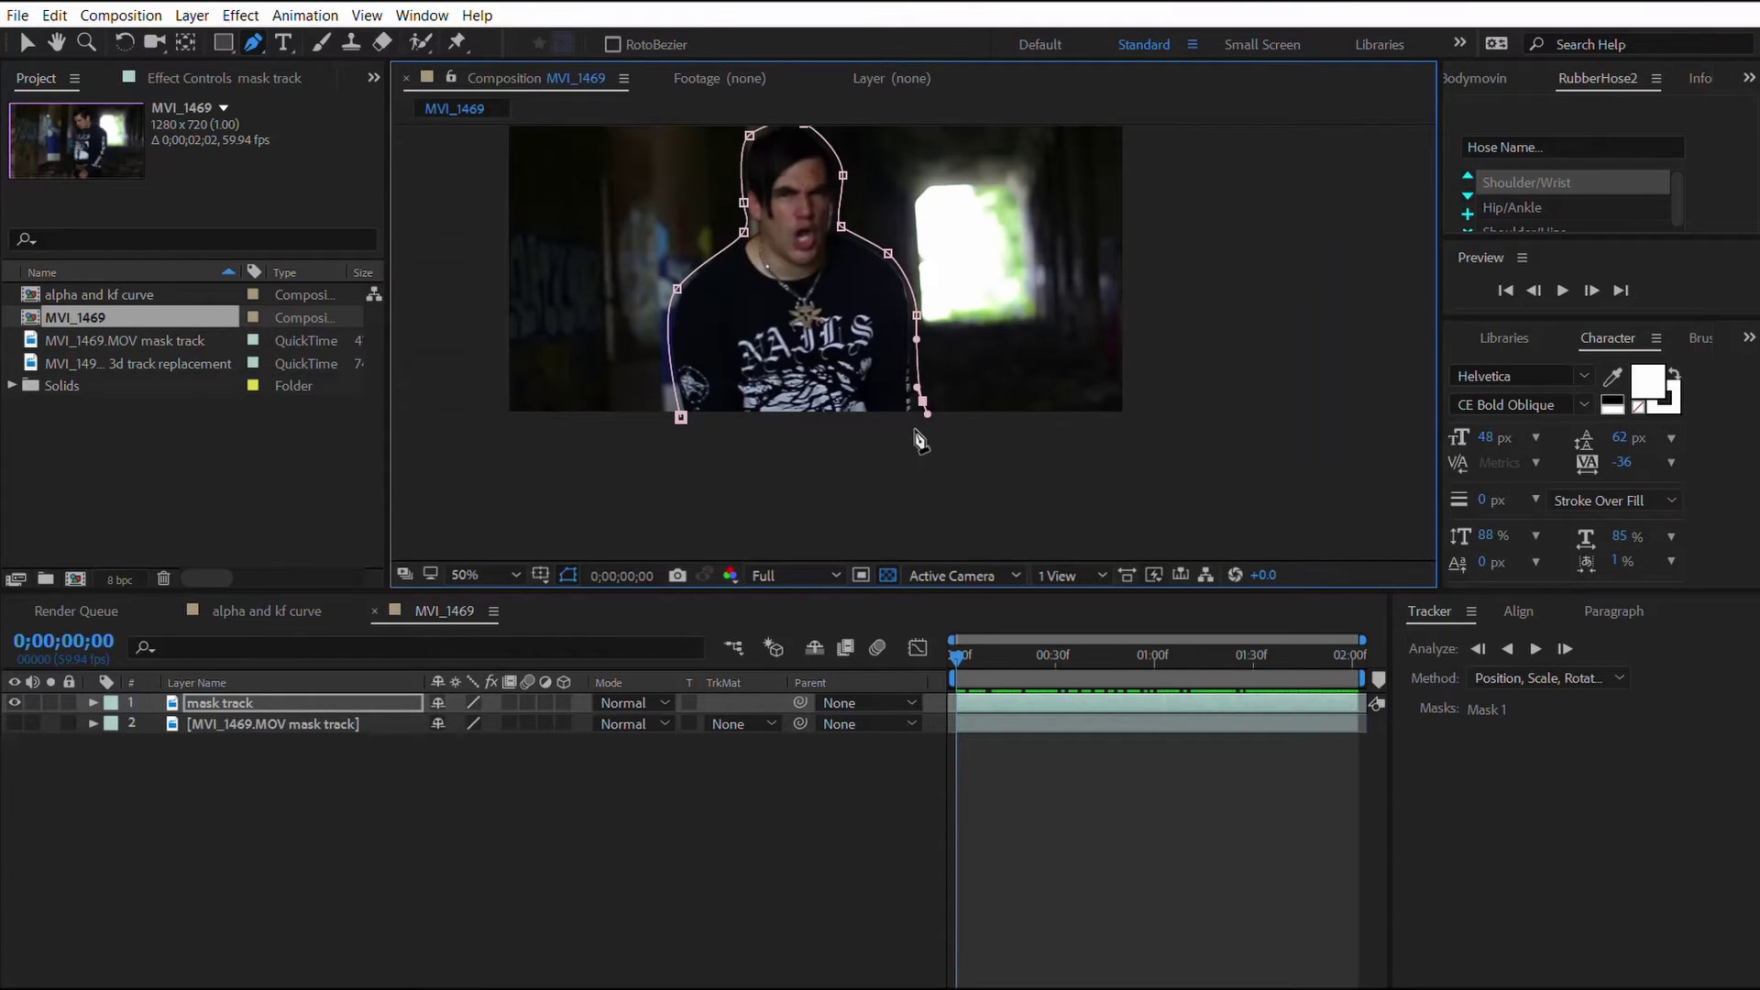
pyautogui.moveTo(913, 434); pyautogui.dragTo(905, 437)
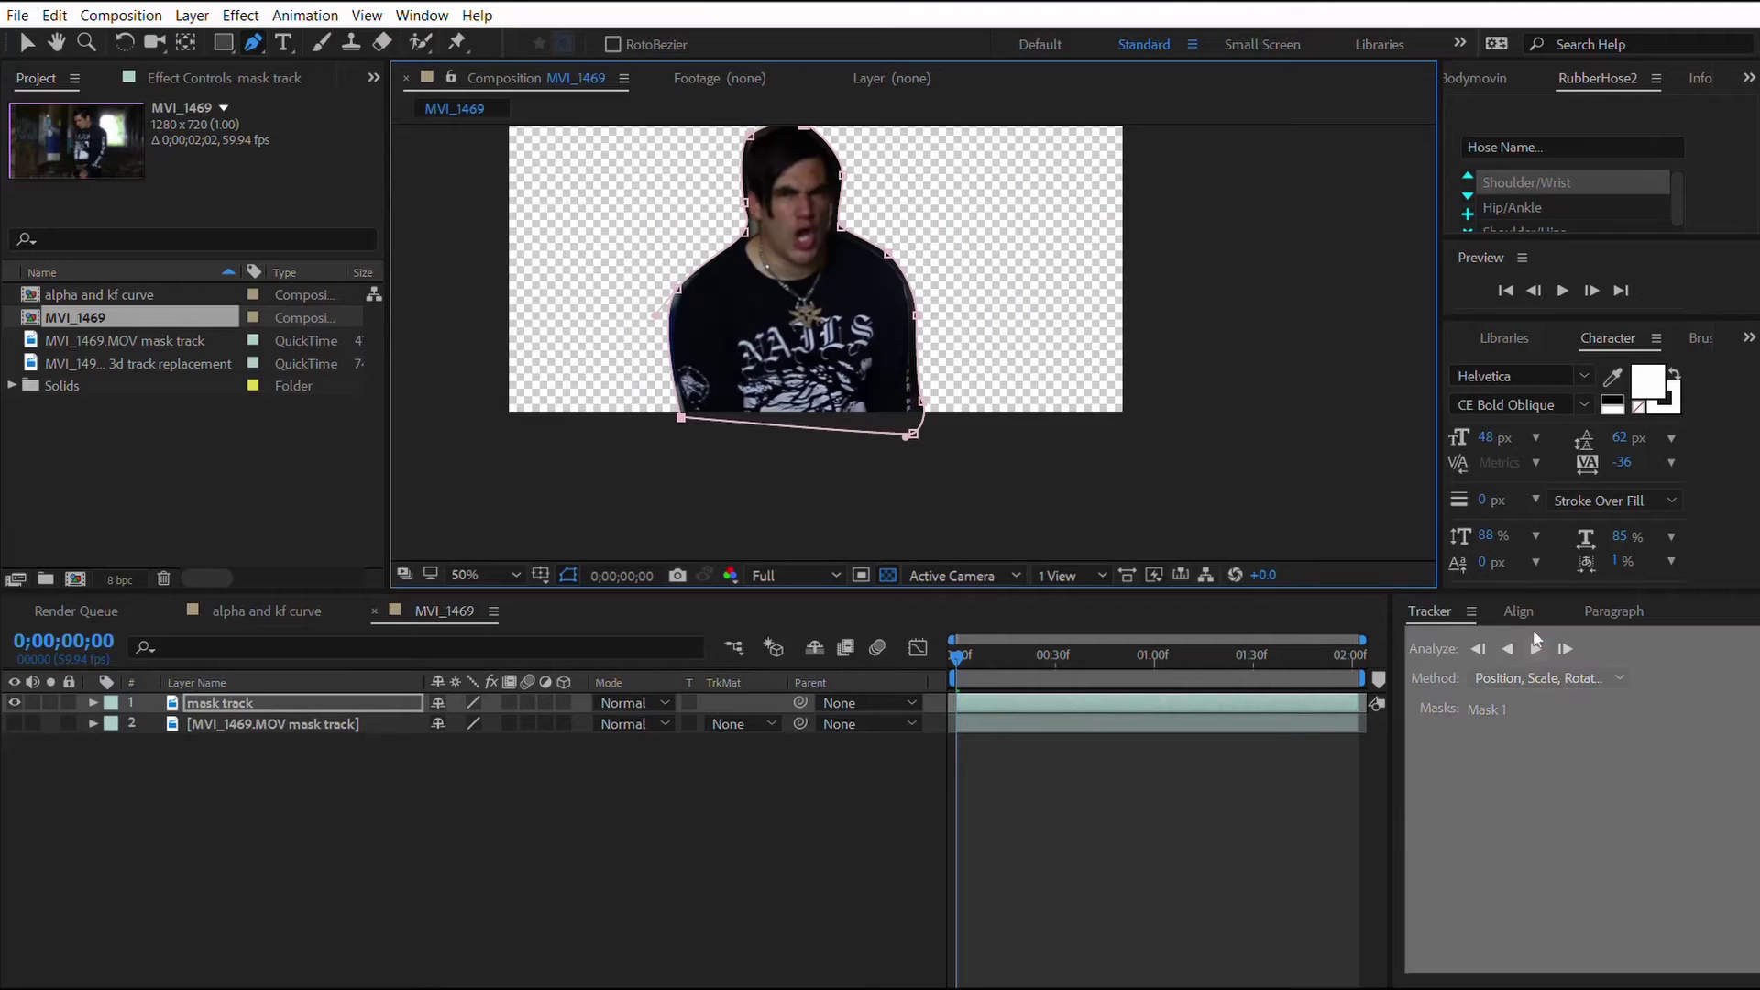
# Track Mask 1 forward from the first frame using the Position, Scale and Rotation method.
pyautogui.click(1542, 649)
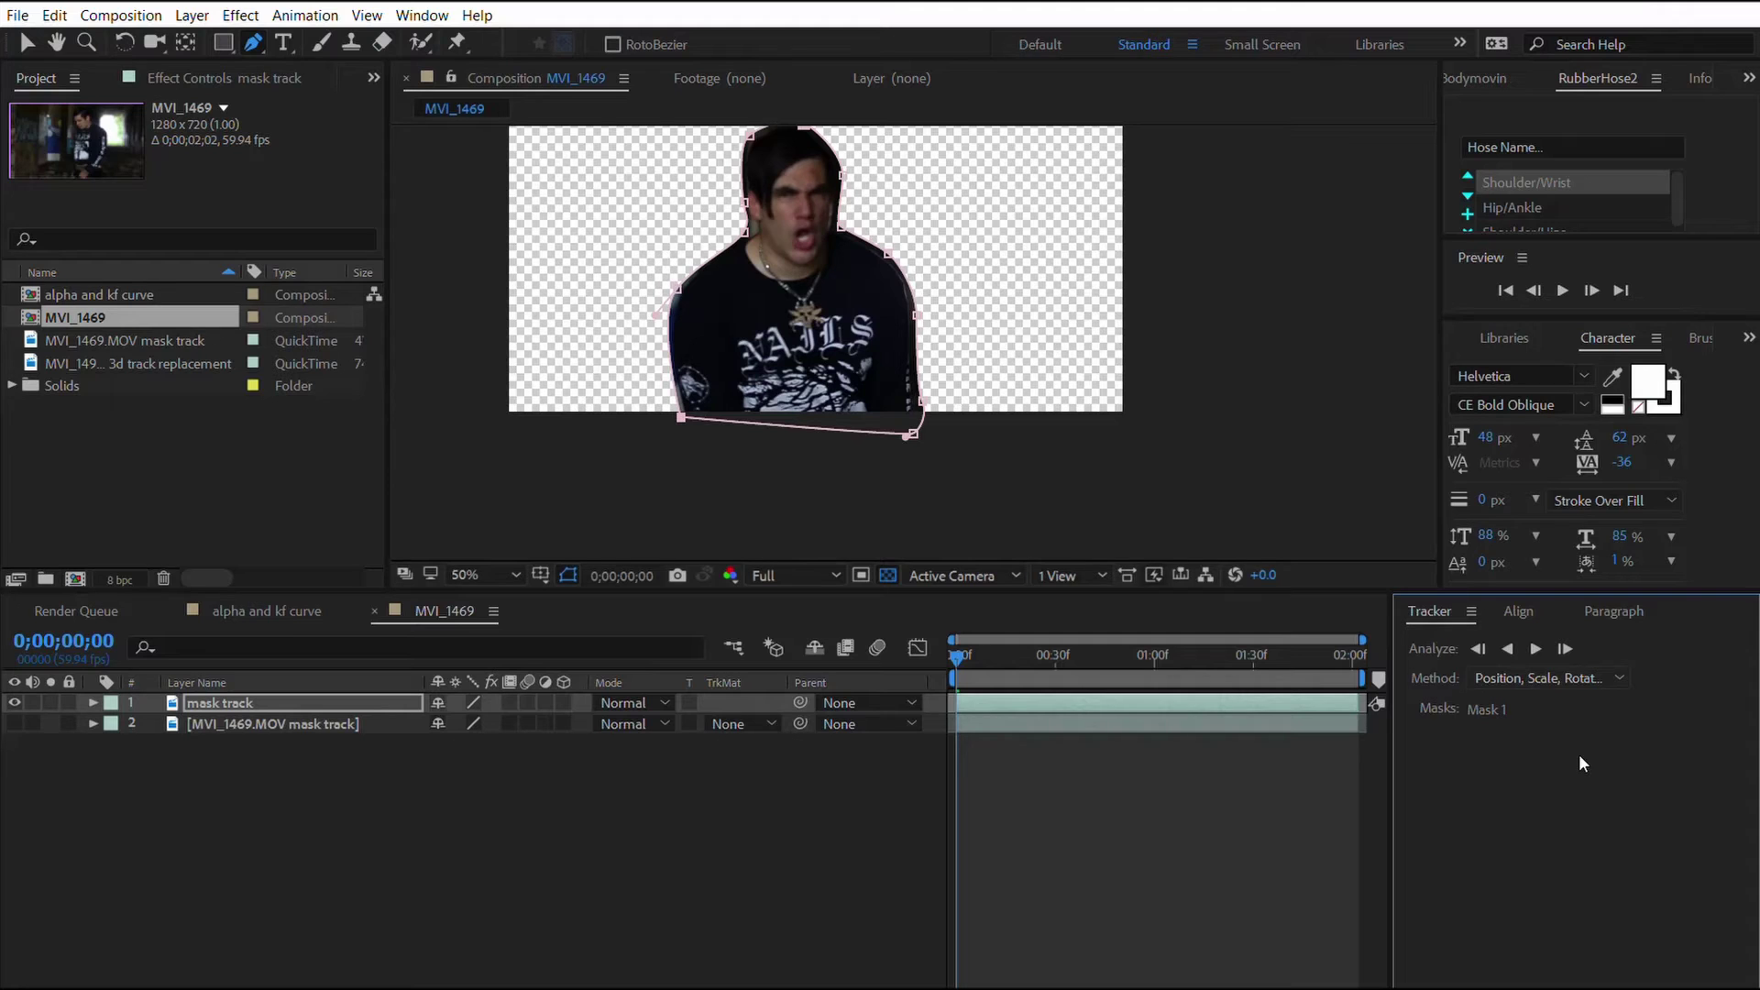
pyautogui.click(780, 788)
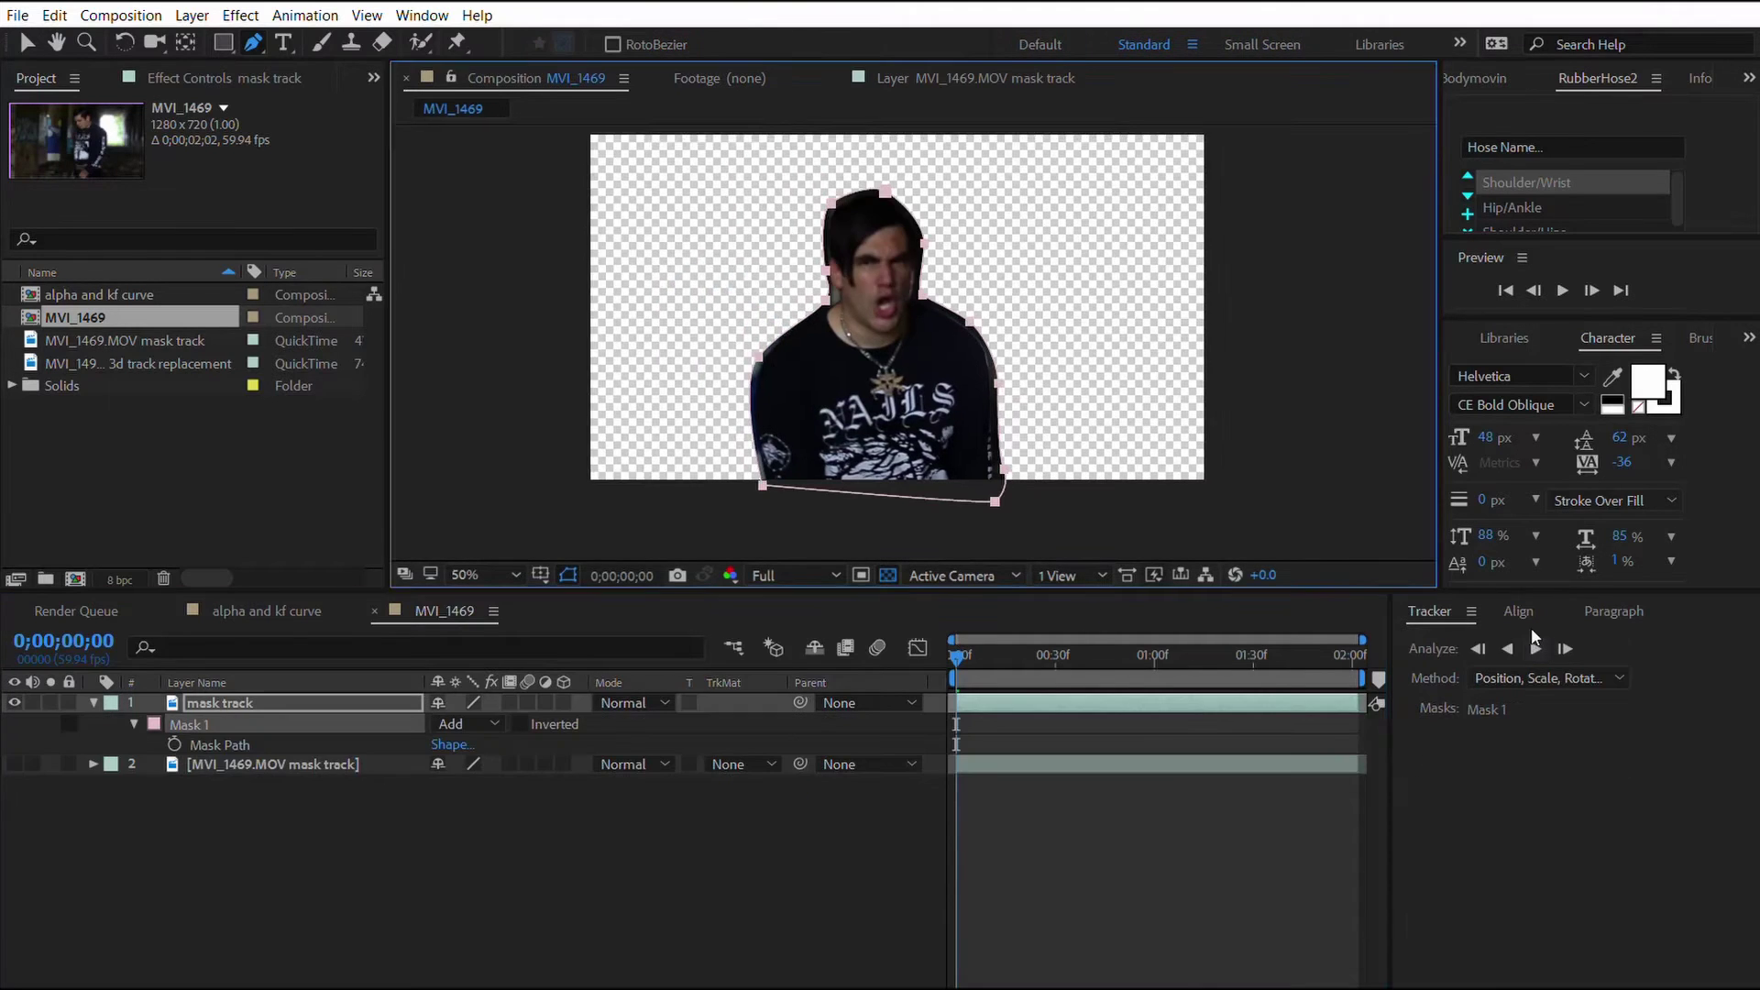
pyautogui.click(1536, 647)
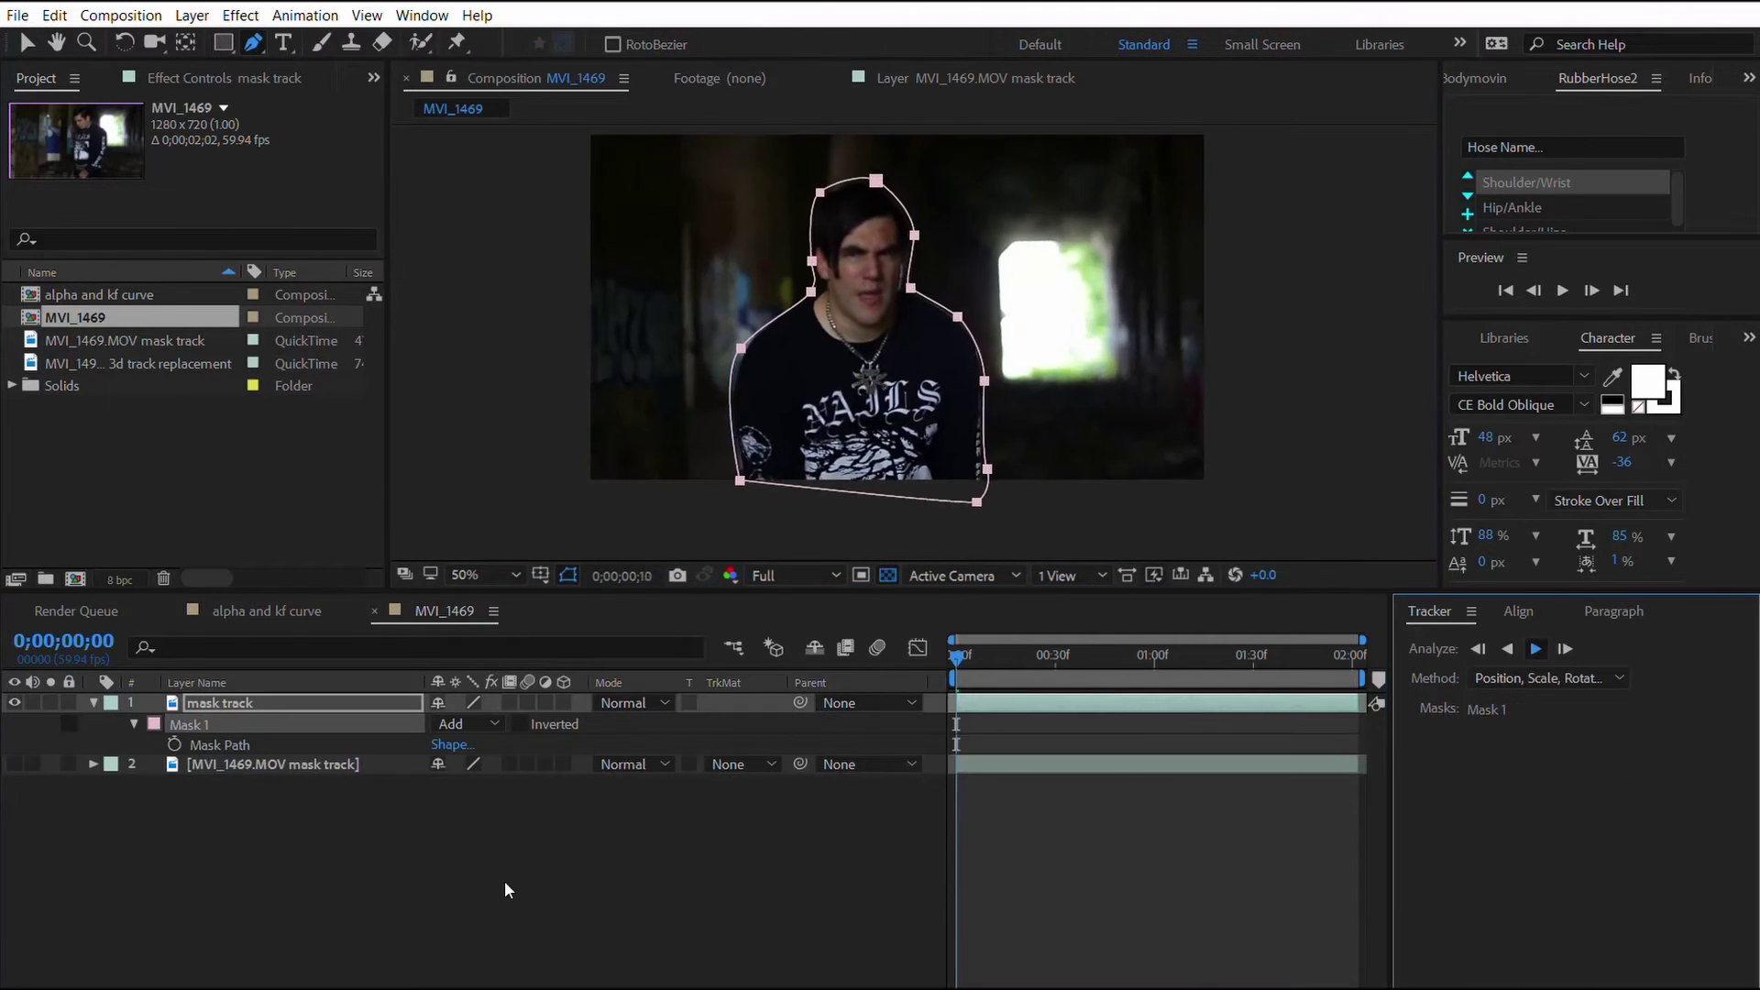
pyautogui.click(1538, 648)
# At 0;00;00;36, pull the mask corner by the frame-left arm below the frame, and track the mask forward again to 0;00;01;09.
pyautogui.moveTo(1269, 642); pyautogui.dragTo(1074, 634)
pyautogui.click(715, 452)
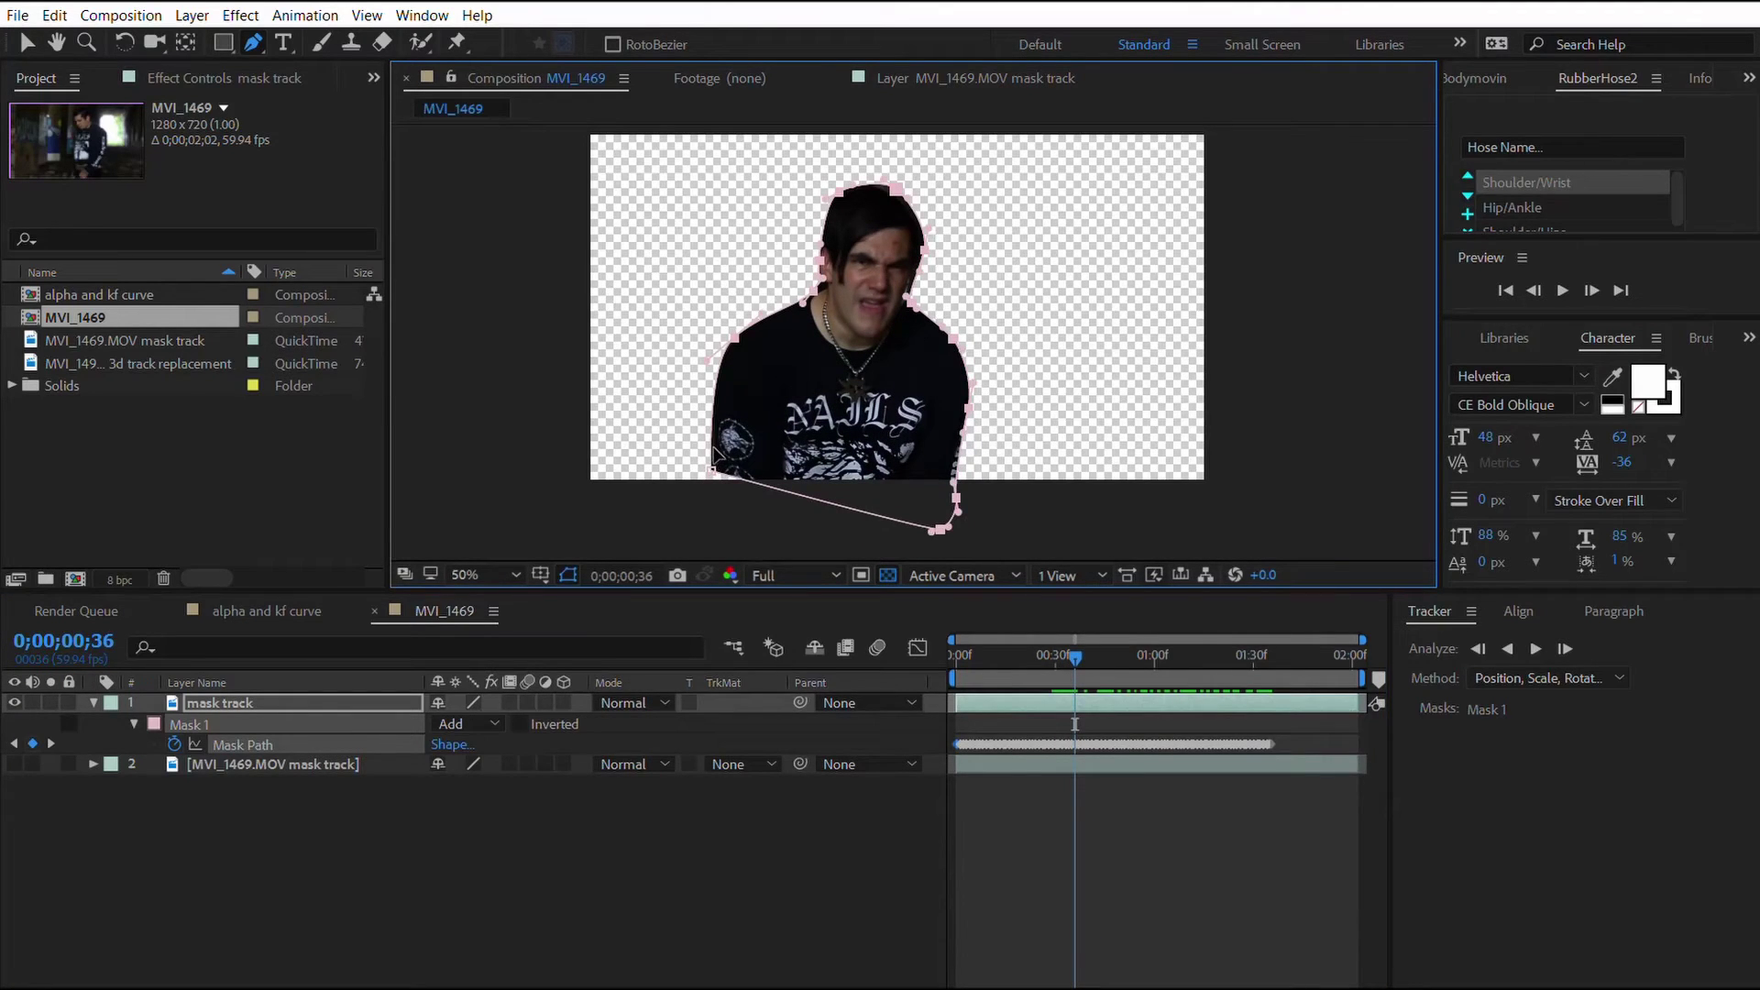
pyautogui.click(713, 469)
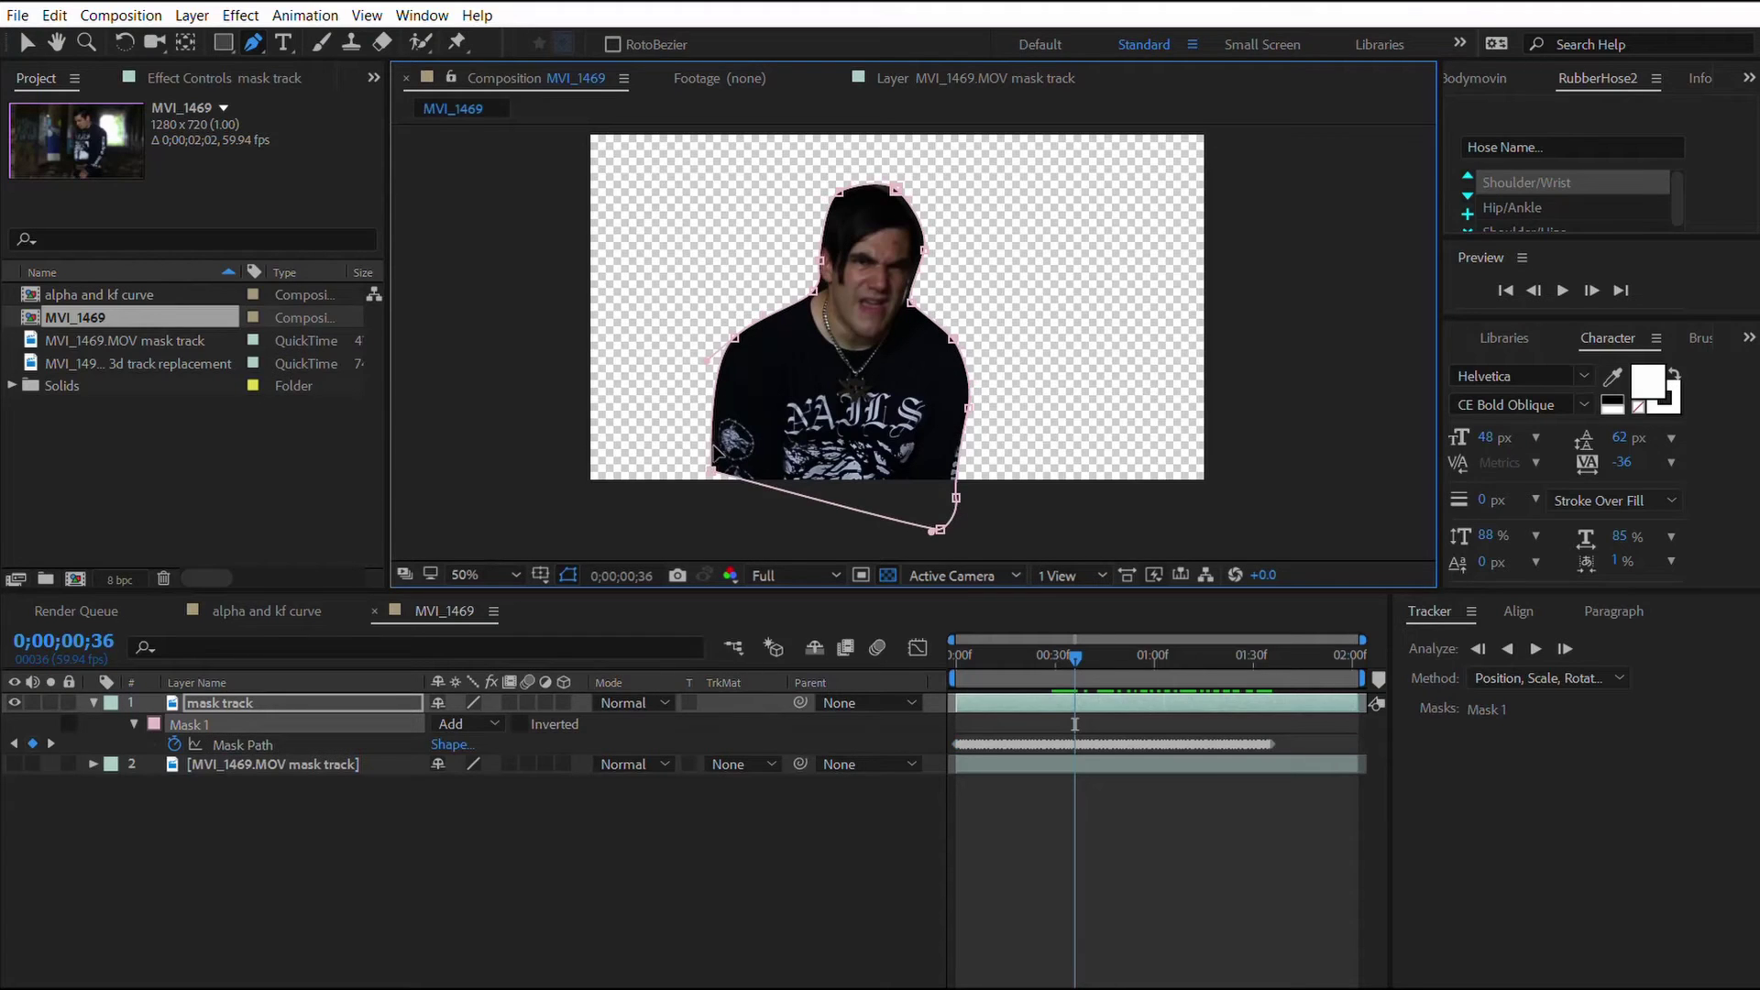
pyautogui.moveTo(715, 455); pyautogui.dragTo(695, 520)
pyautogui.click(1537, 648)
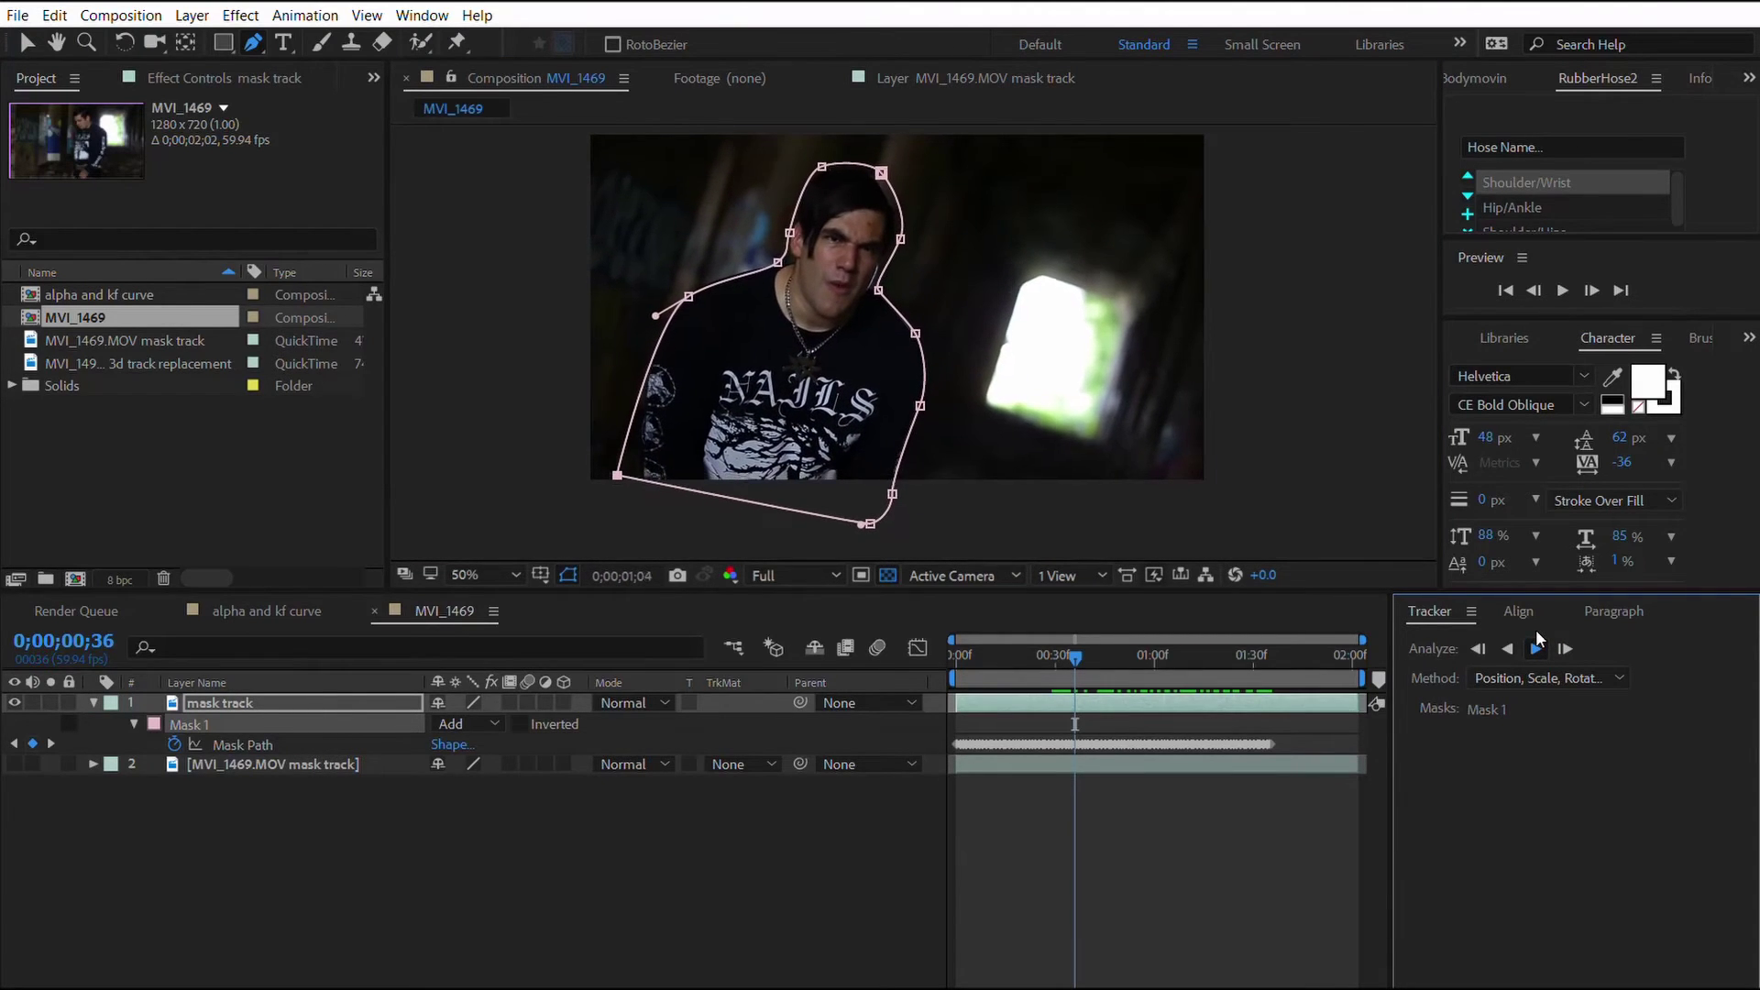
pyautogui.click(1537, 645)
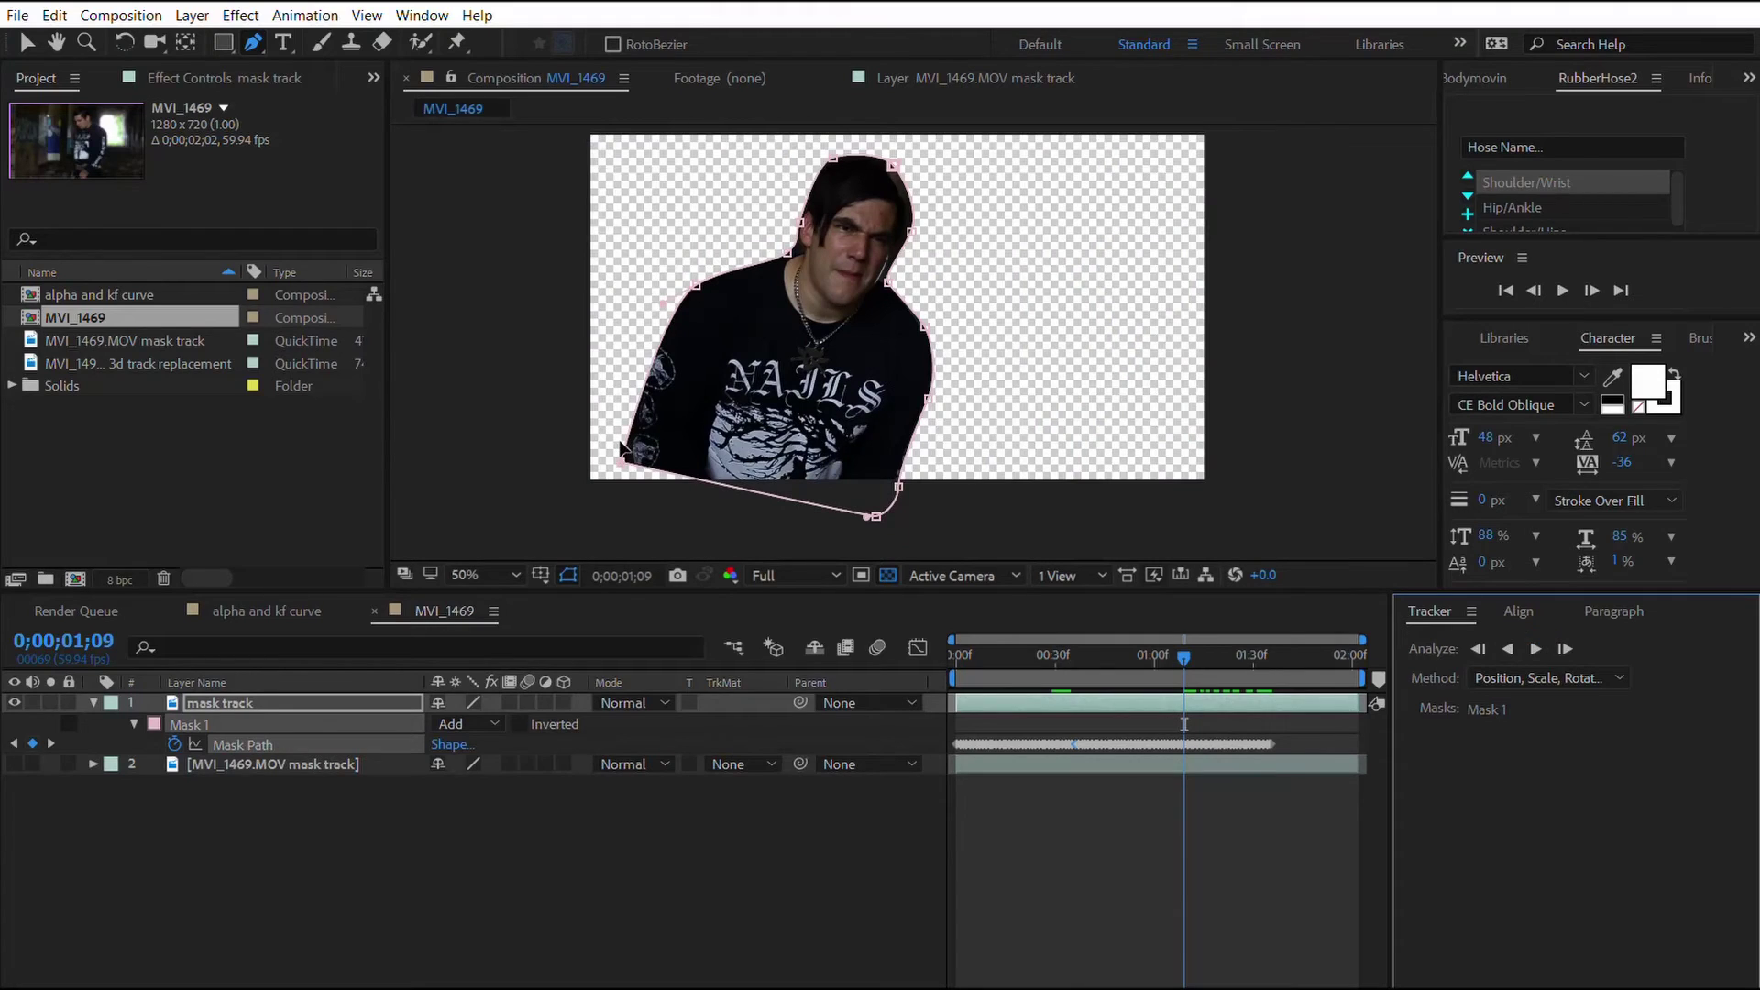
# At 0;00;01;09, reshape the mask around the frame-left arm and shoulder, and resume tracking forward.
pyautogui.moveTo(624, 456); pyautogui.dragTo(617, 492)
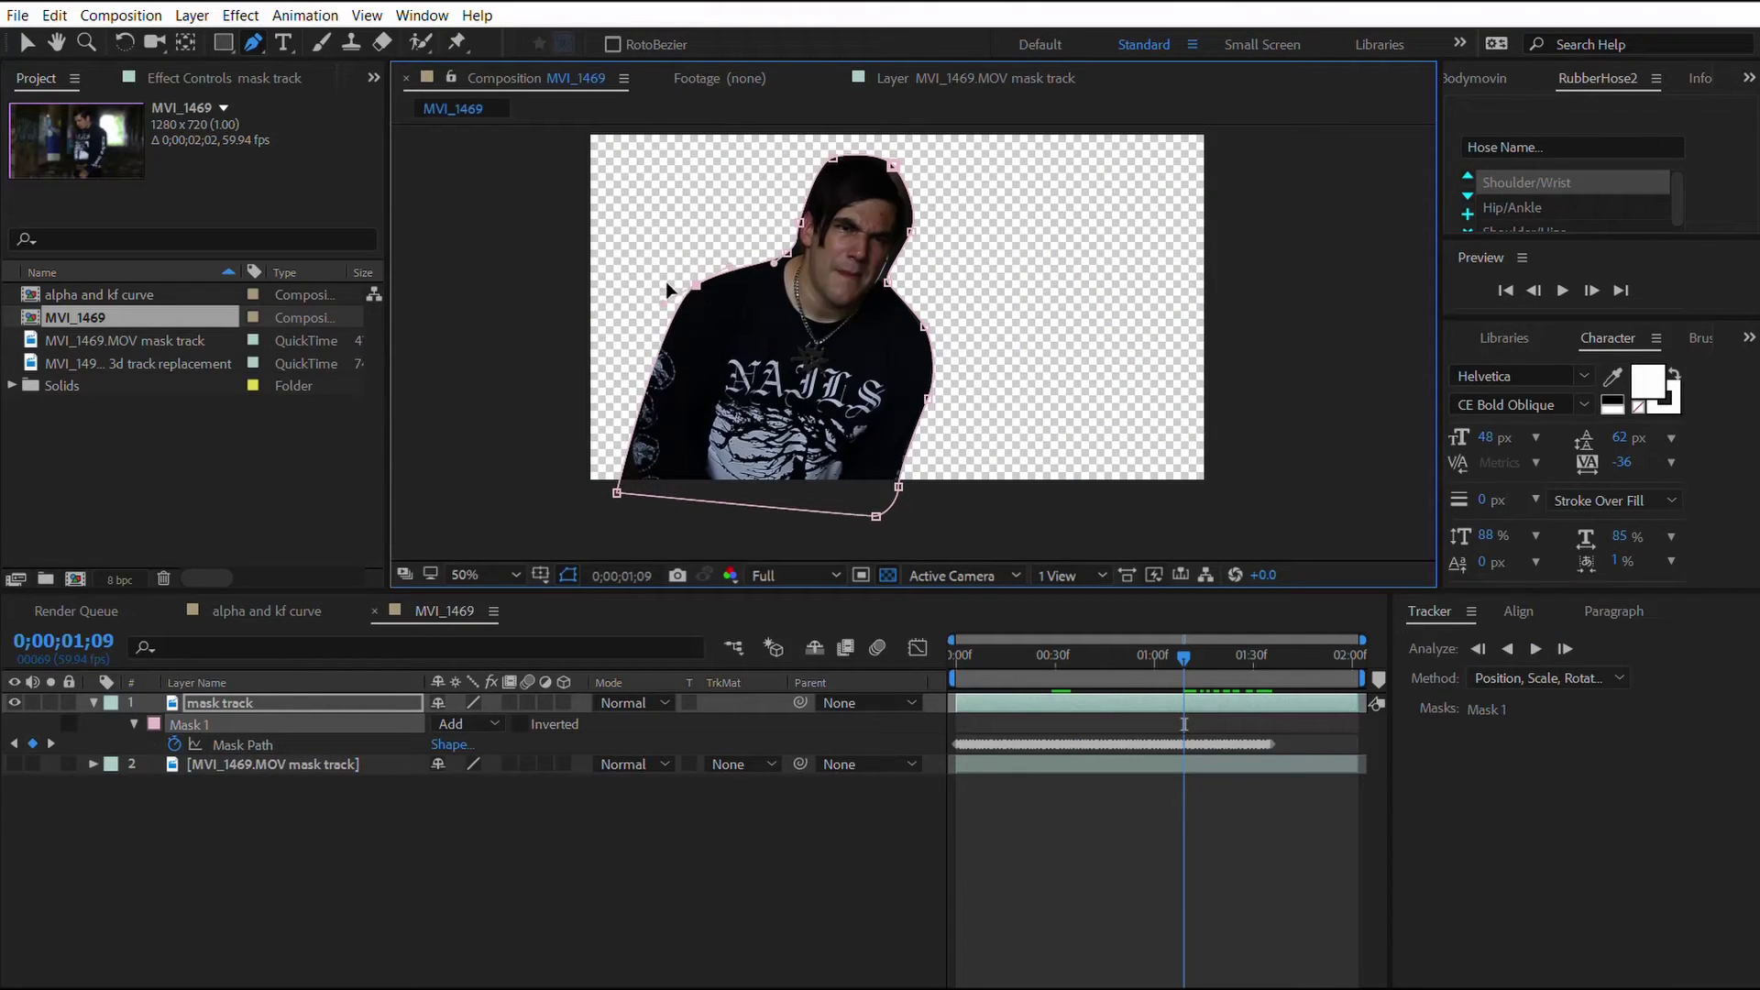
pyautogui.moveTo(669, 288); pyautogui.dragTo(609, 323)
pyautogui.click(1536, 649)
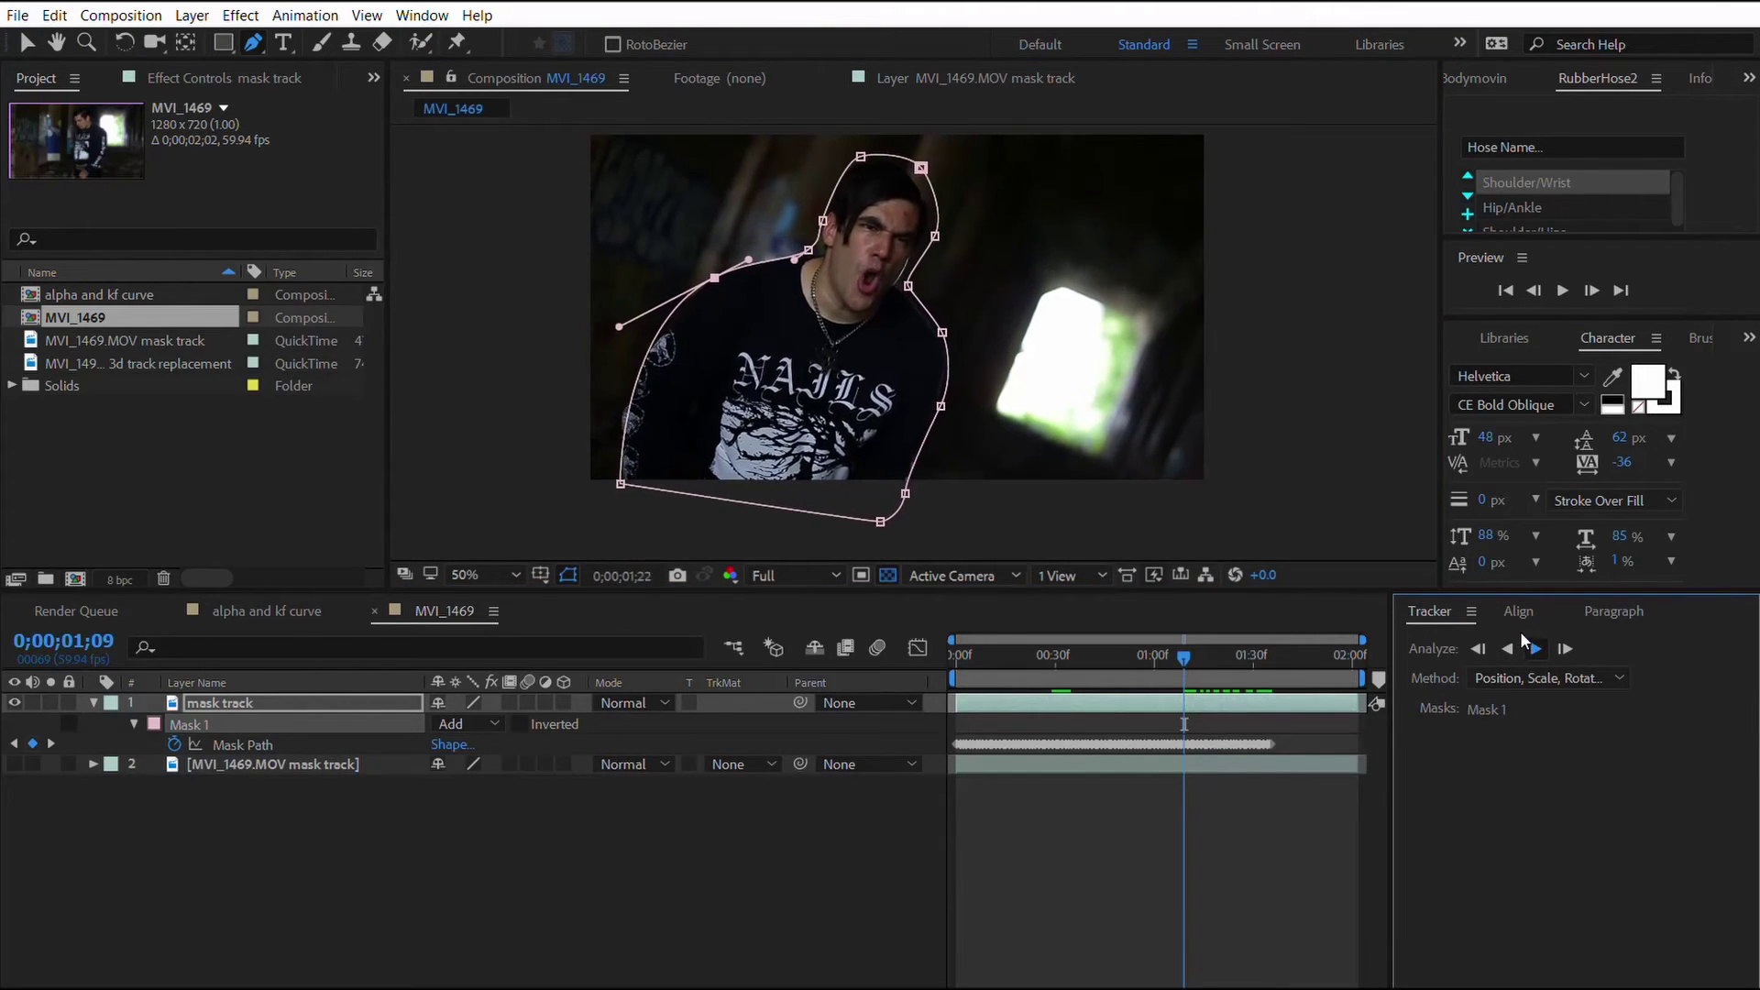
# At 0;00;01;24, widen the mask around the frame-left arm, shoulder and side of the head, and track it to the clip's end.
pyautogui.click(619, 478)
pyautogui.moveTo(619, 478); pyautogui.dragTo(602, 469)
pyautogui.moveTo(715, 262); pyautogui.dragTo(698, 265)
pyautogui.moveTo(825, 218); pyautogui.dragTo(819, 217)
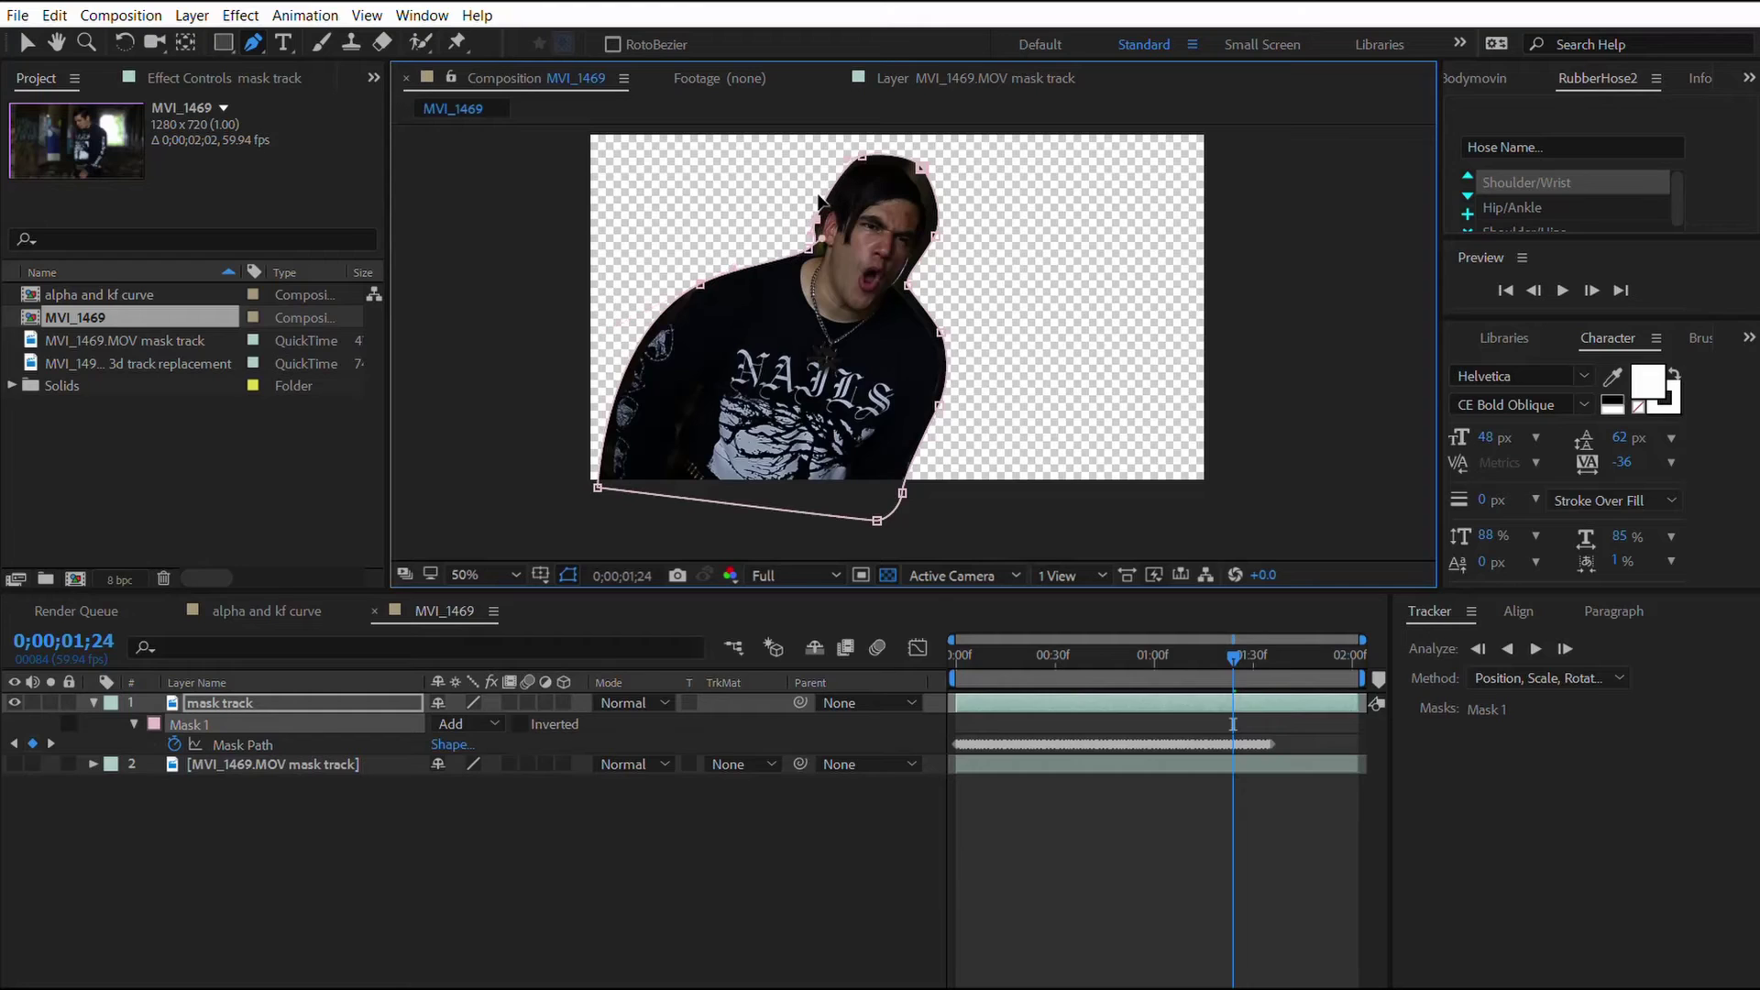
pyautogui.click(1537, 642)
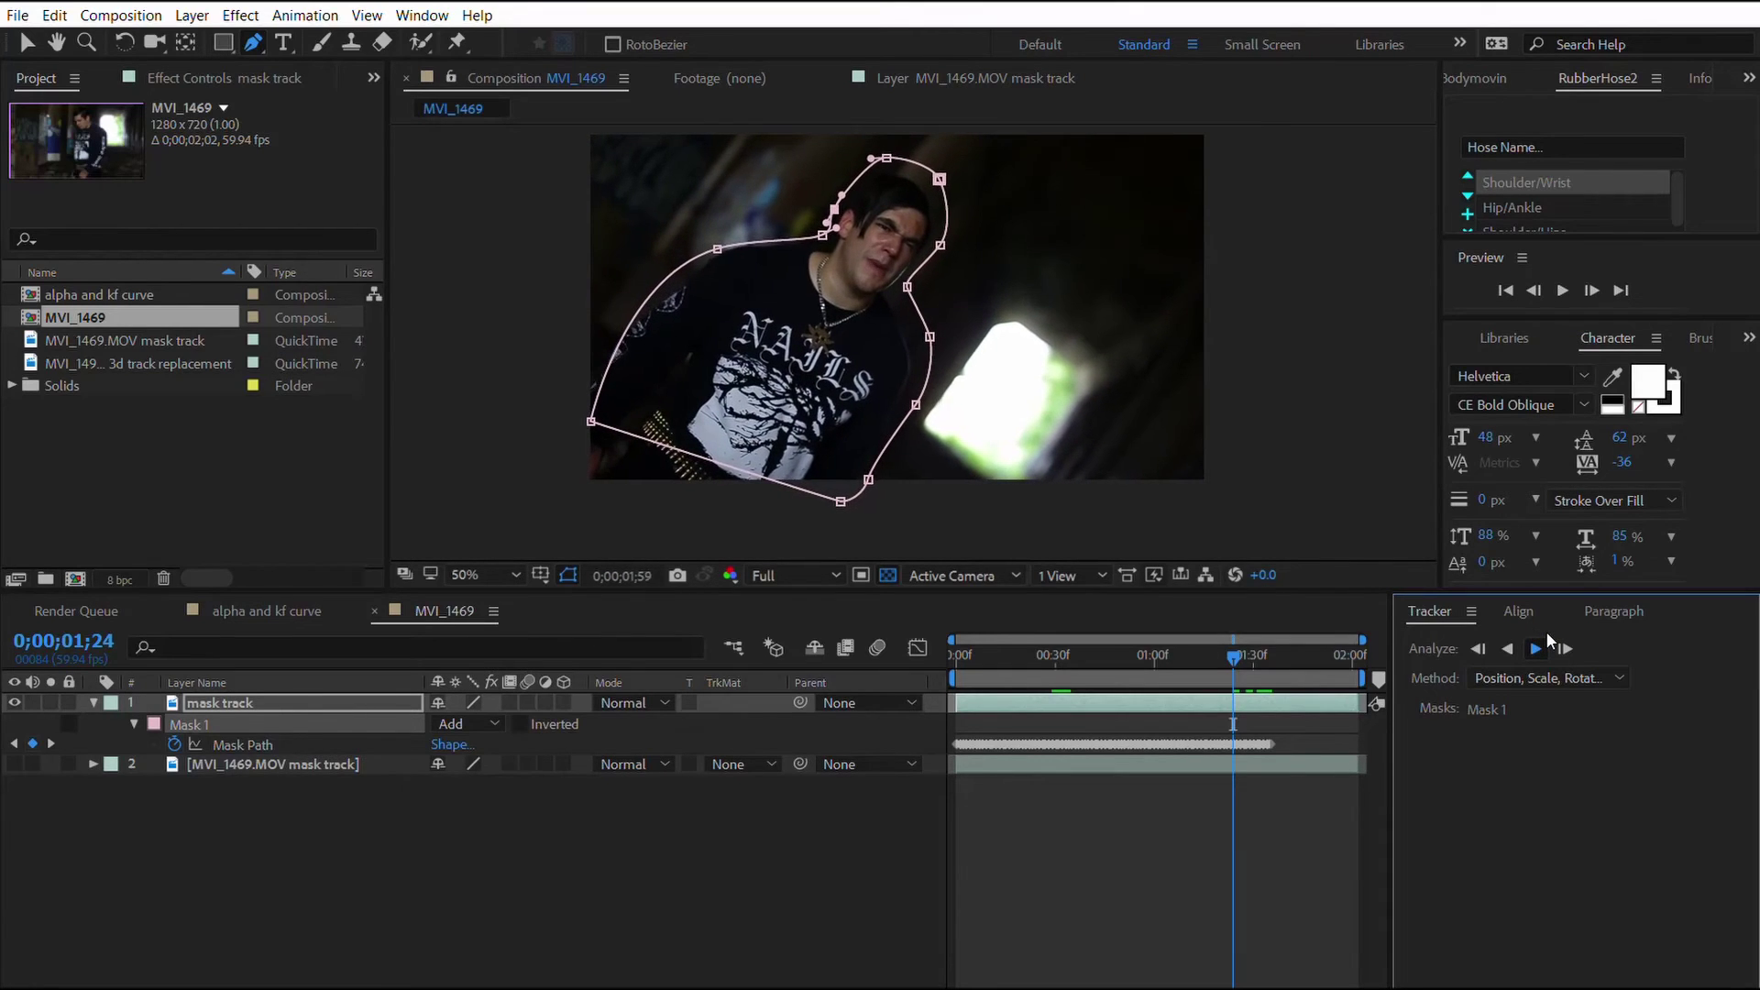
pyautogui.moveTo(1322, 653); pyautogui.dragTo(1290, 654)
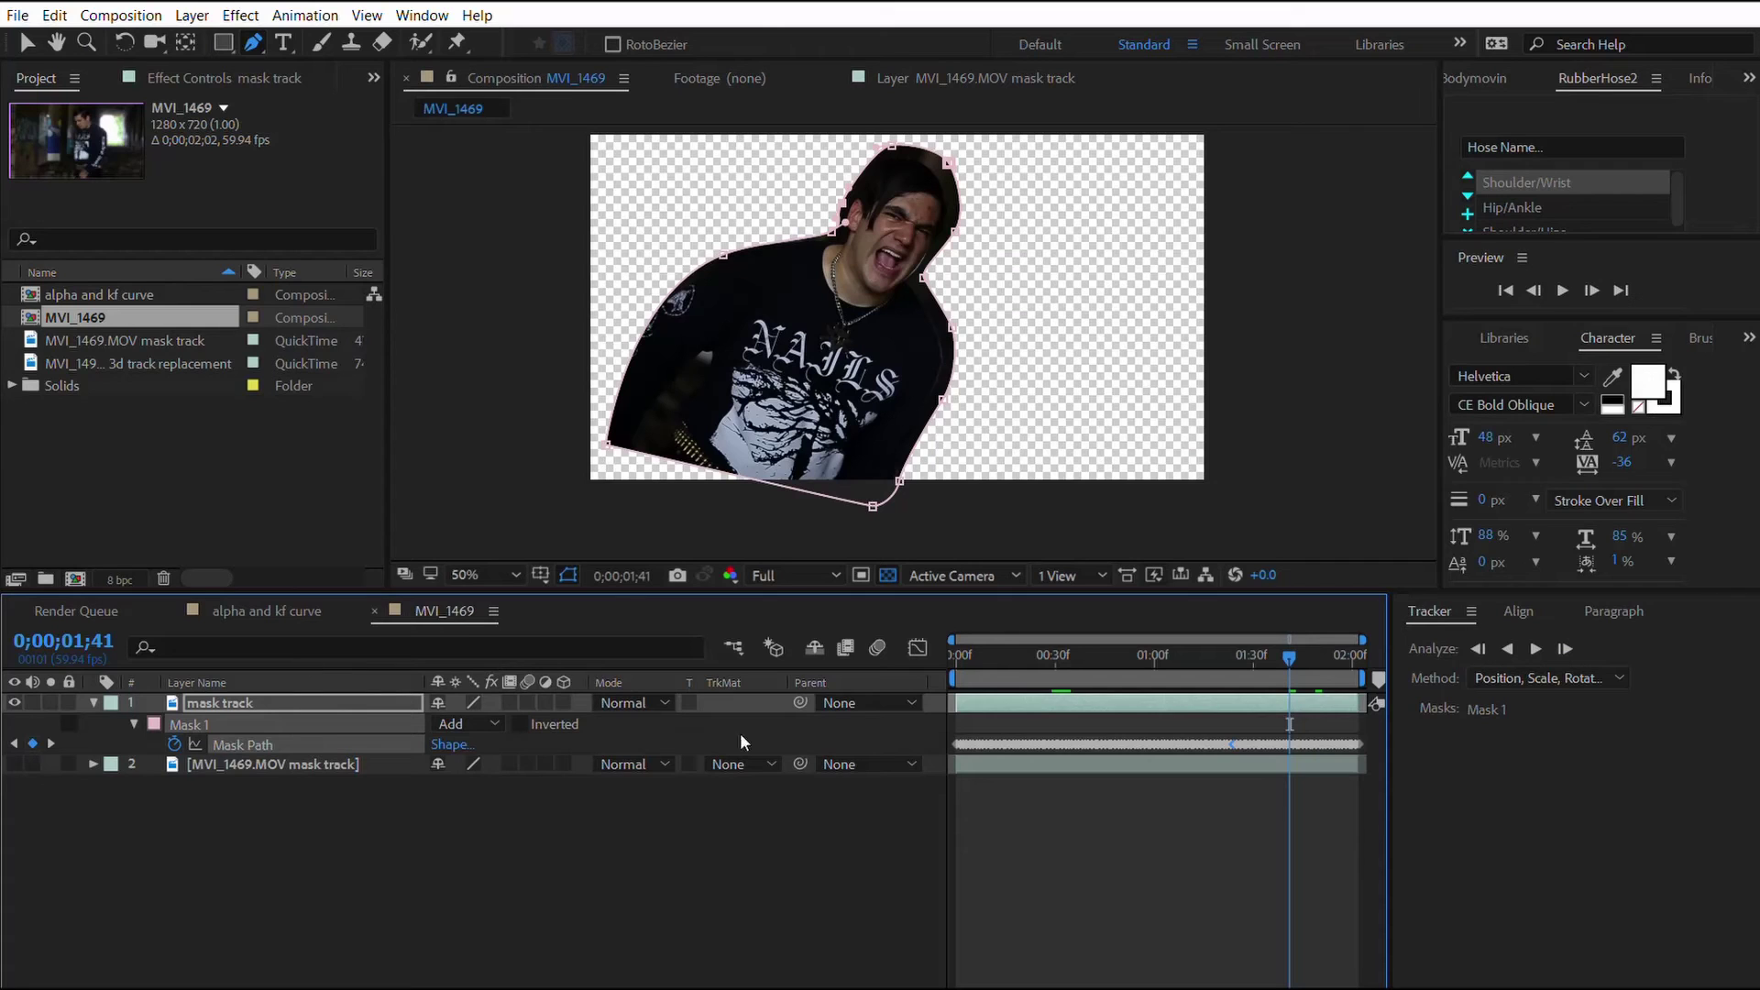
# Scale up both footage layers together and set their position to 640, 399.
pyautogui.click(253, 764)
pyautogui.keyDown('shift'); pyautogui.click(240, 700); pyautogui.keyUp('shift')
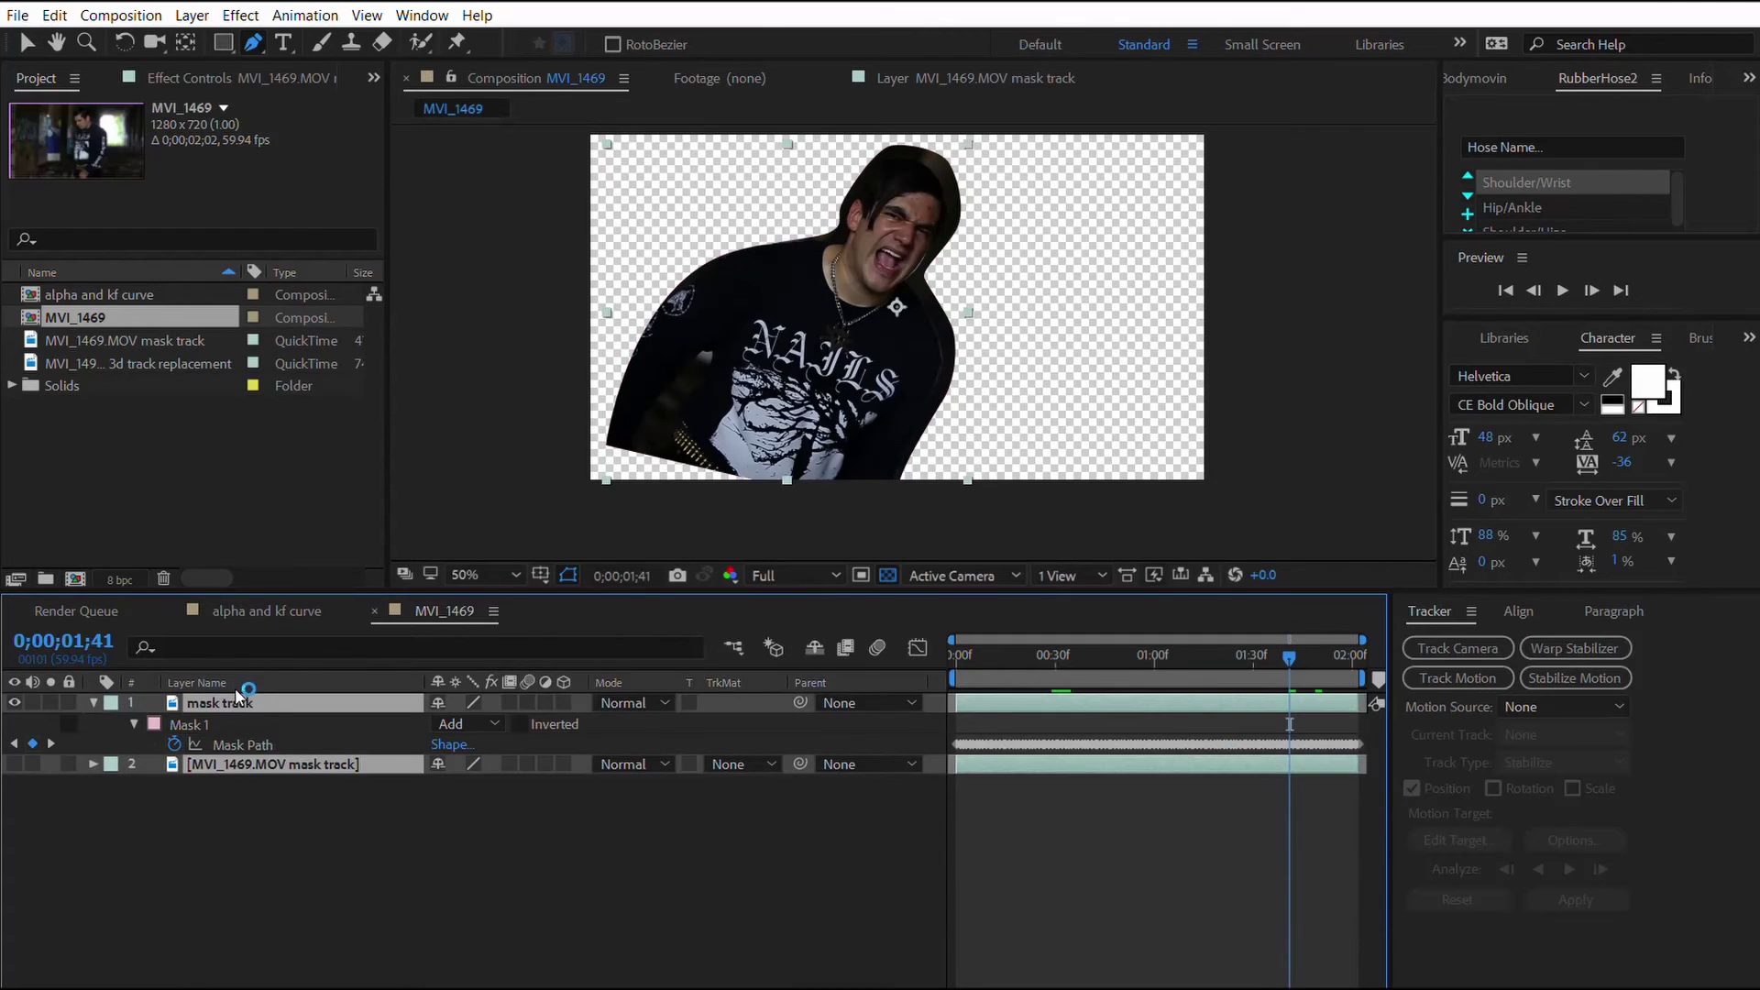
pyautogui.press('s')
pyautogui.moveTo(480, 722); pyautogui.dragTo(532, 713)
pyautogui.press('p')
pyautogui.click(496, 867)
# Return to the first frame and turn on the visibility of the lower, unmasked footage layer.
pyautogui.moveTo(1188, 655); pyautogui.dragTo(879, 646)
pyautogui.click(225, 744)
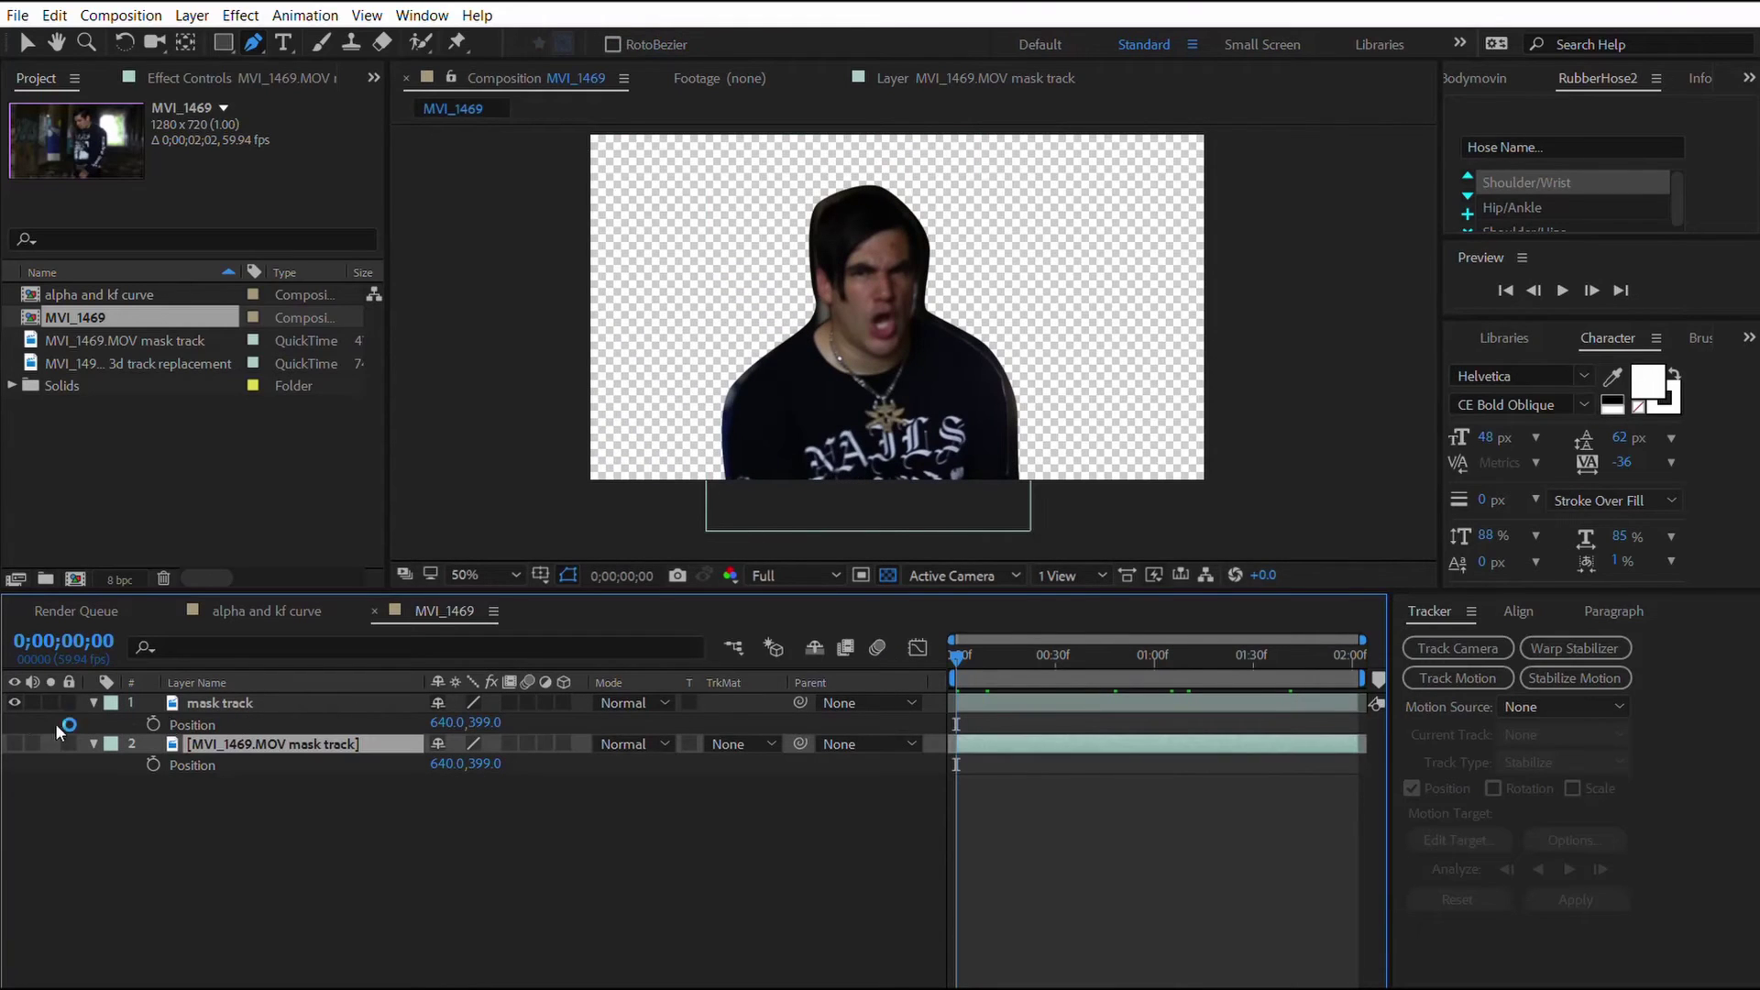
pyautogui.click(14, 744)
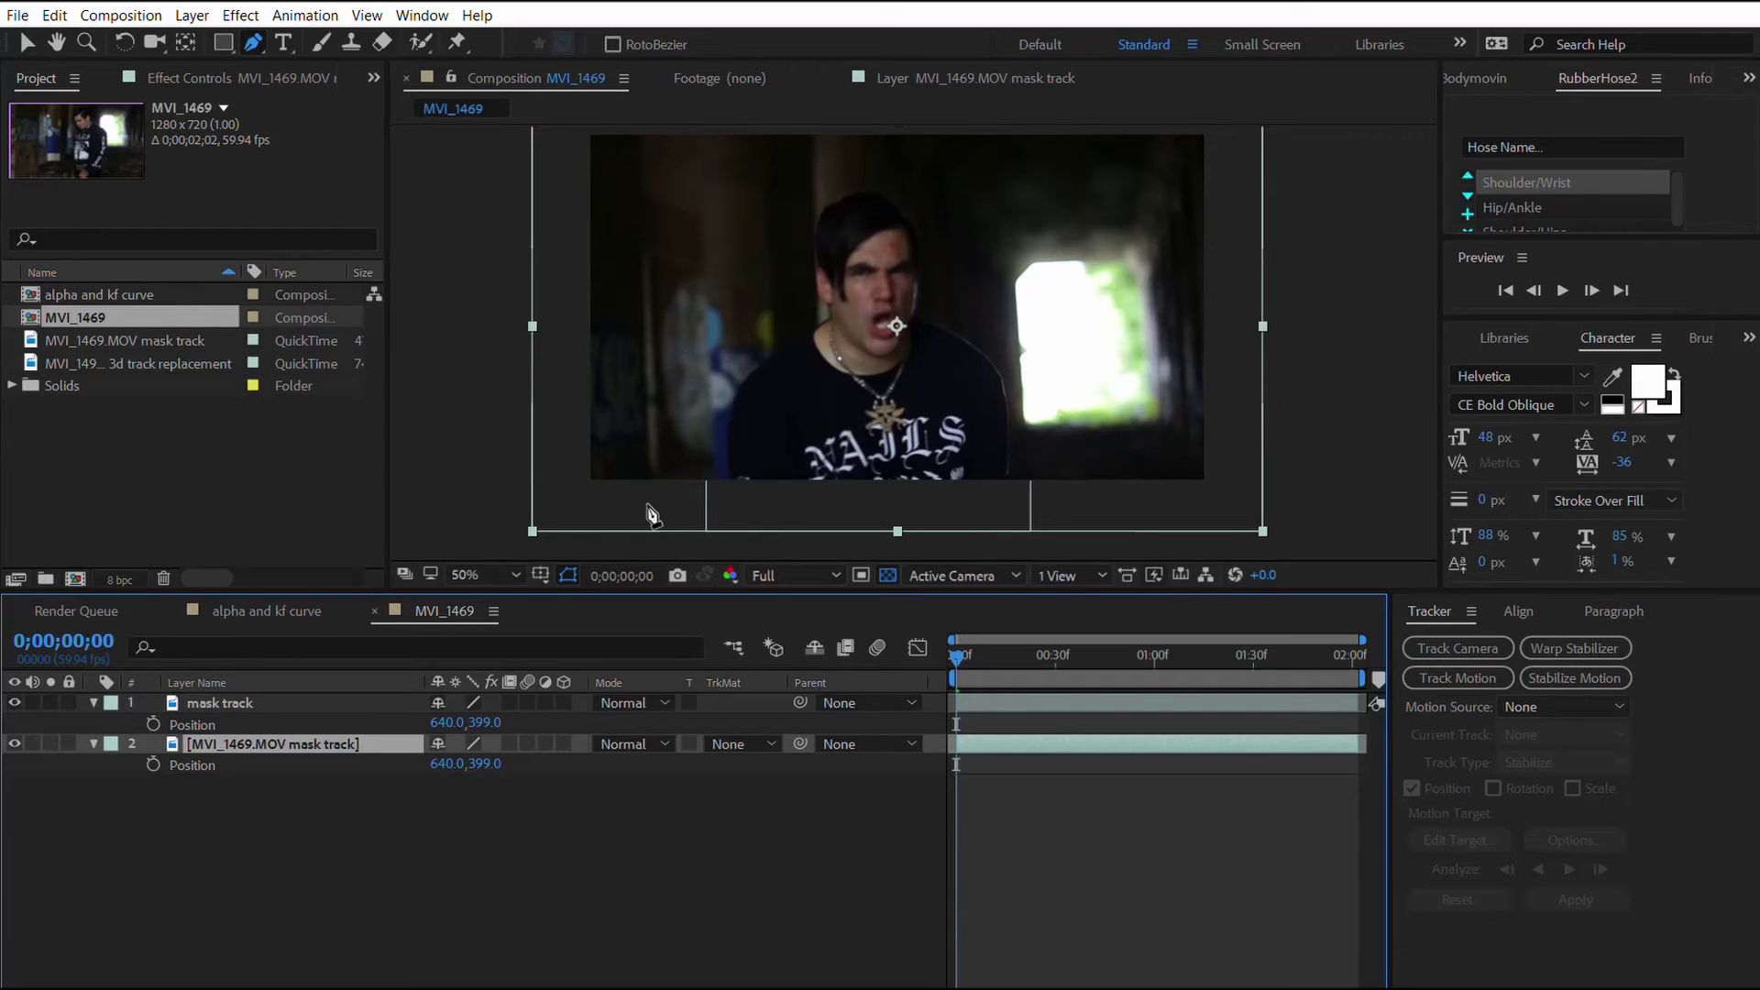
# Find the Turbulent Displace effect and apply it to the lower footage layer.
pyautogui.click(235, 695)
pyautogui.click(260, 744)
pyautogui.click(1749, 336)
pyautogui.click(1692, 355)
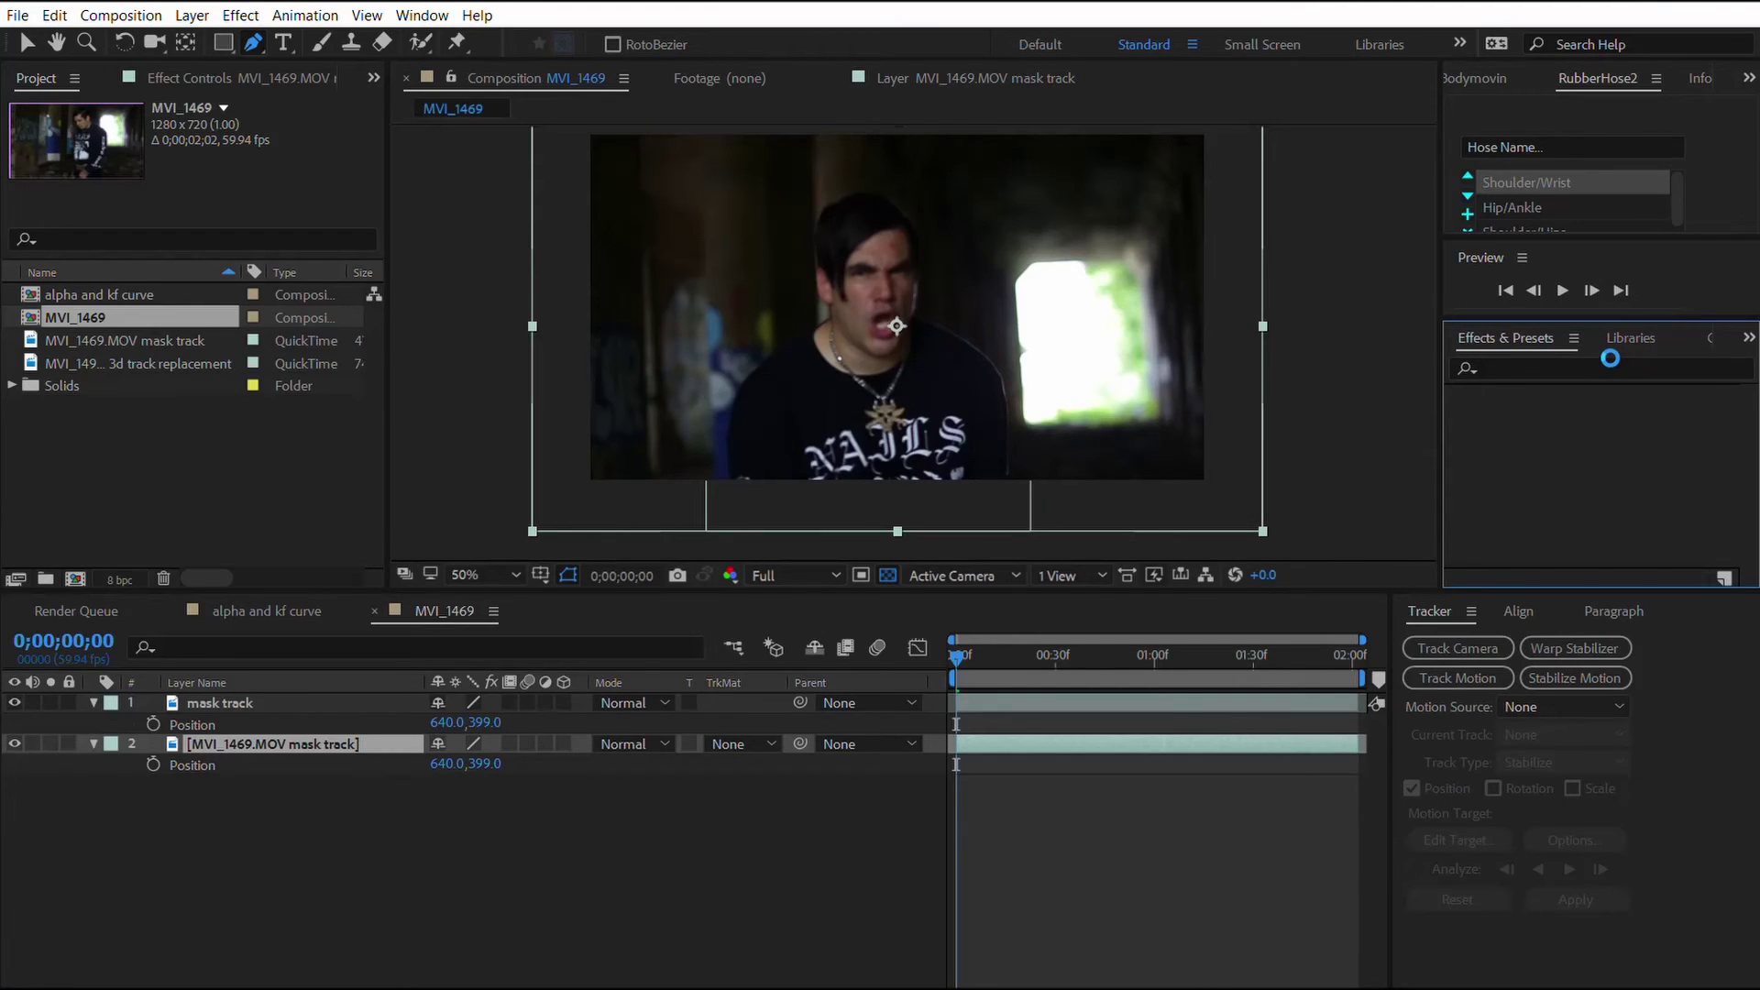
pyautogui.write('turb')
pyautogui.moveTo(1563, 414); pyautogui.dragTo(319, 739)
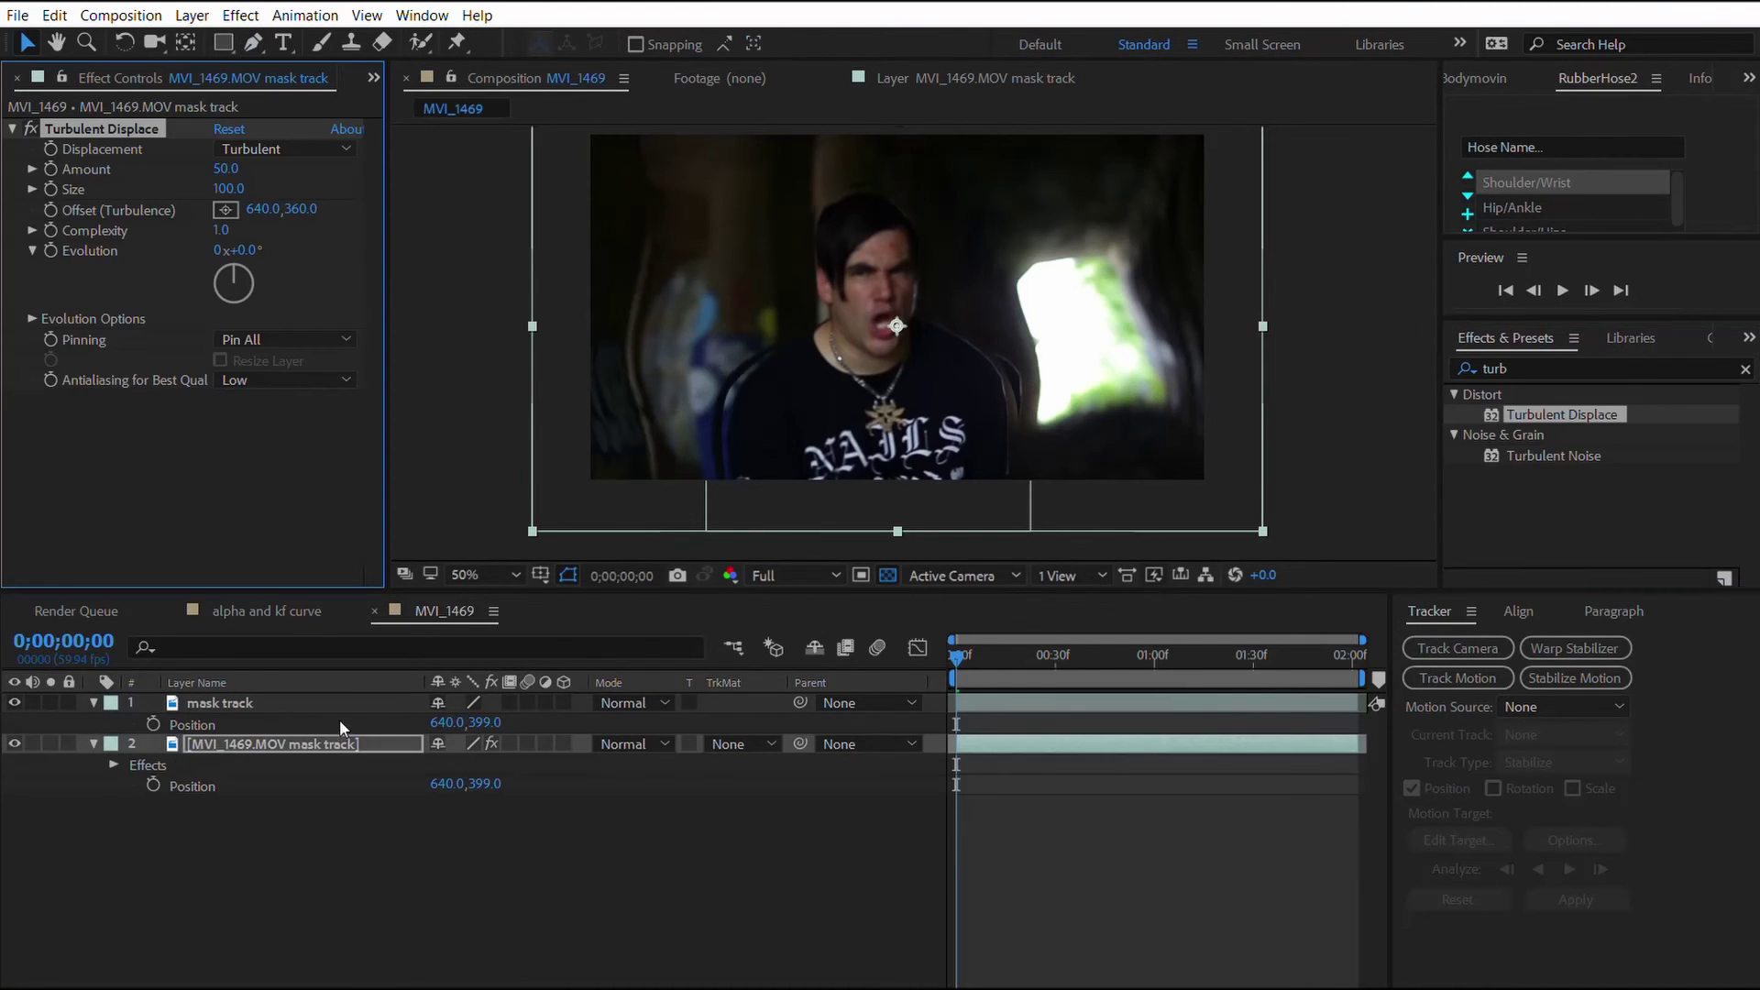
# Find the Lumetri Color effect and apply it to the lower footage layer.
pyautogui.click(1566, 368)
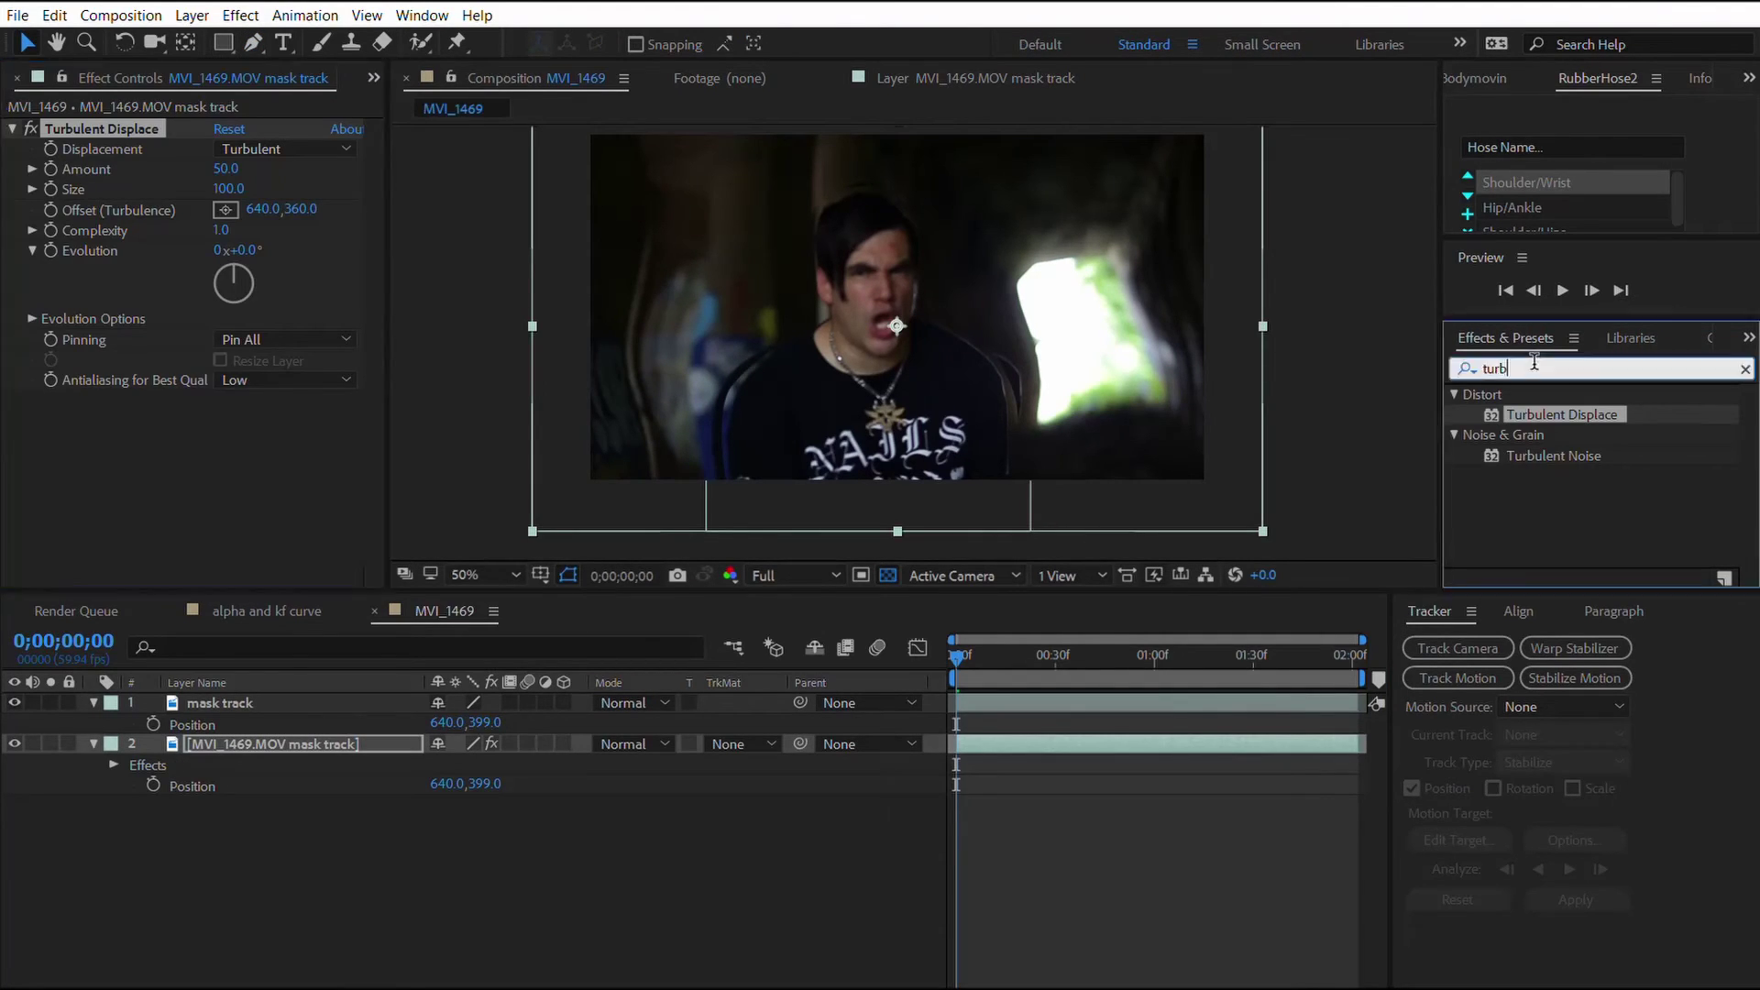
pyautogui.write('lume')
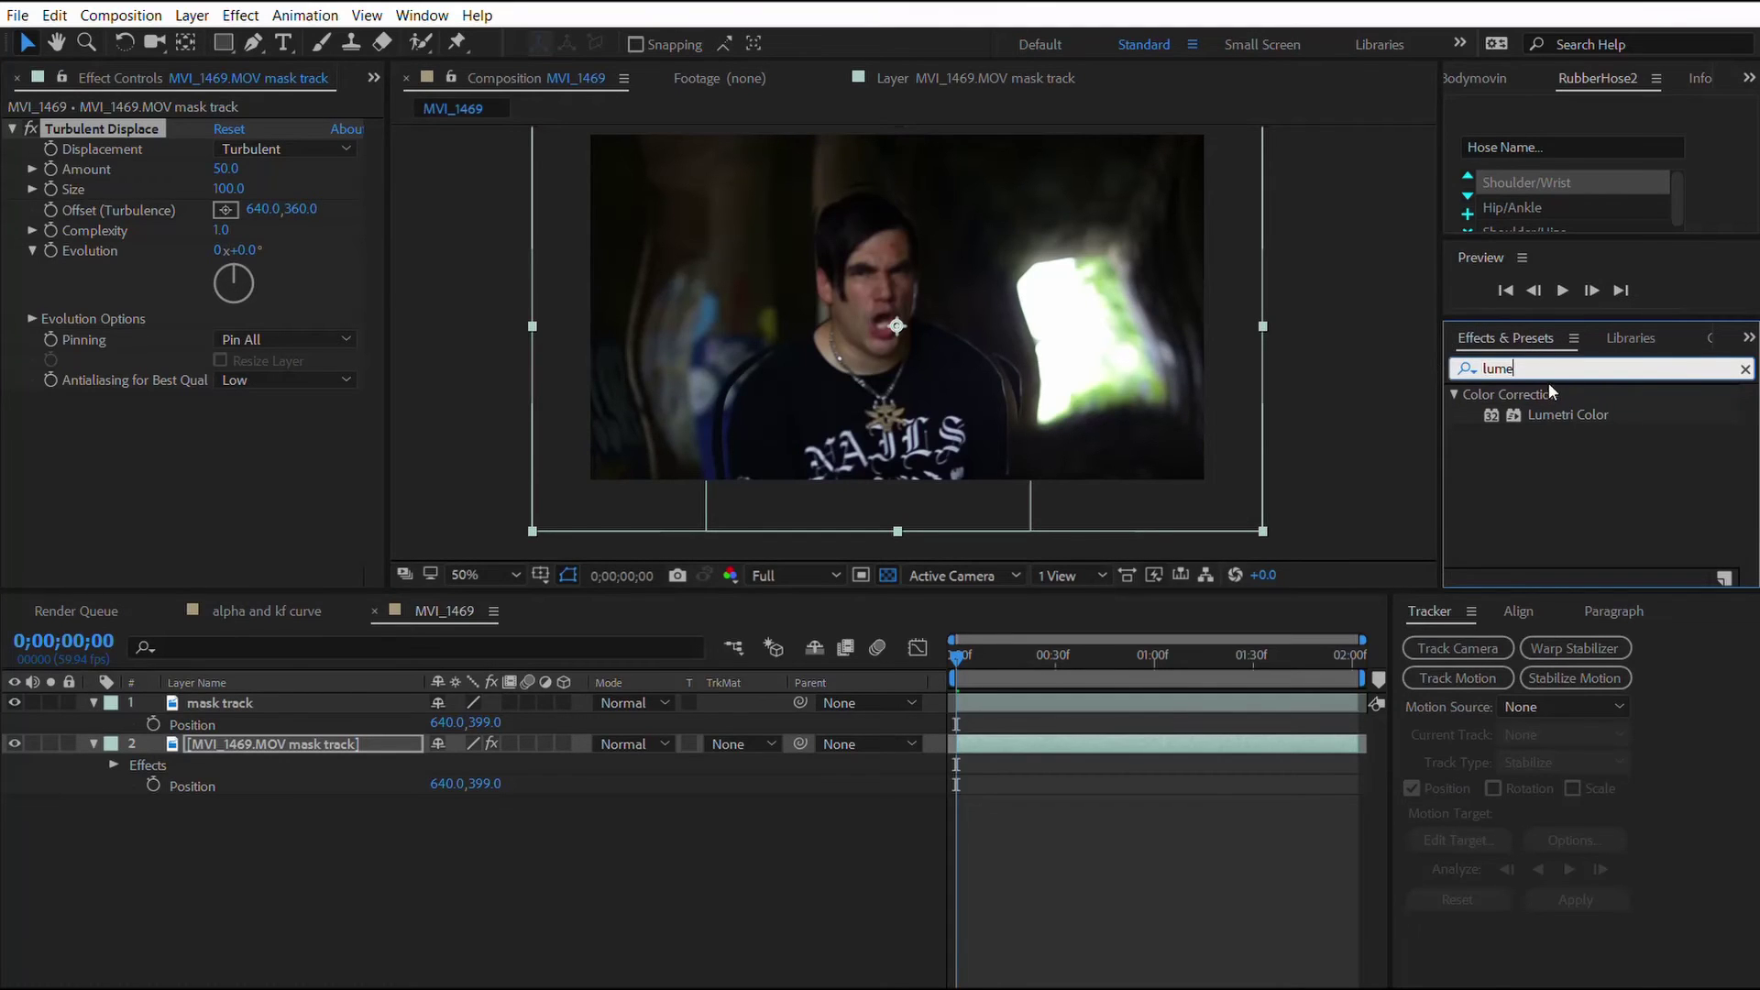
pyautogui.moveTo(1566, 414); pyautogui.dragTo(280, 733)
# In Lumetri Color's Creative settings, shift the shadow tint slightly toward red and the highlight tint toward blue-magenta.
pyautogui.click(32, 461)
pyautogui.scroll(-3, 220, 492)
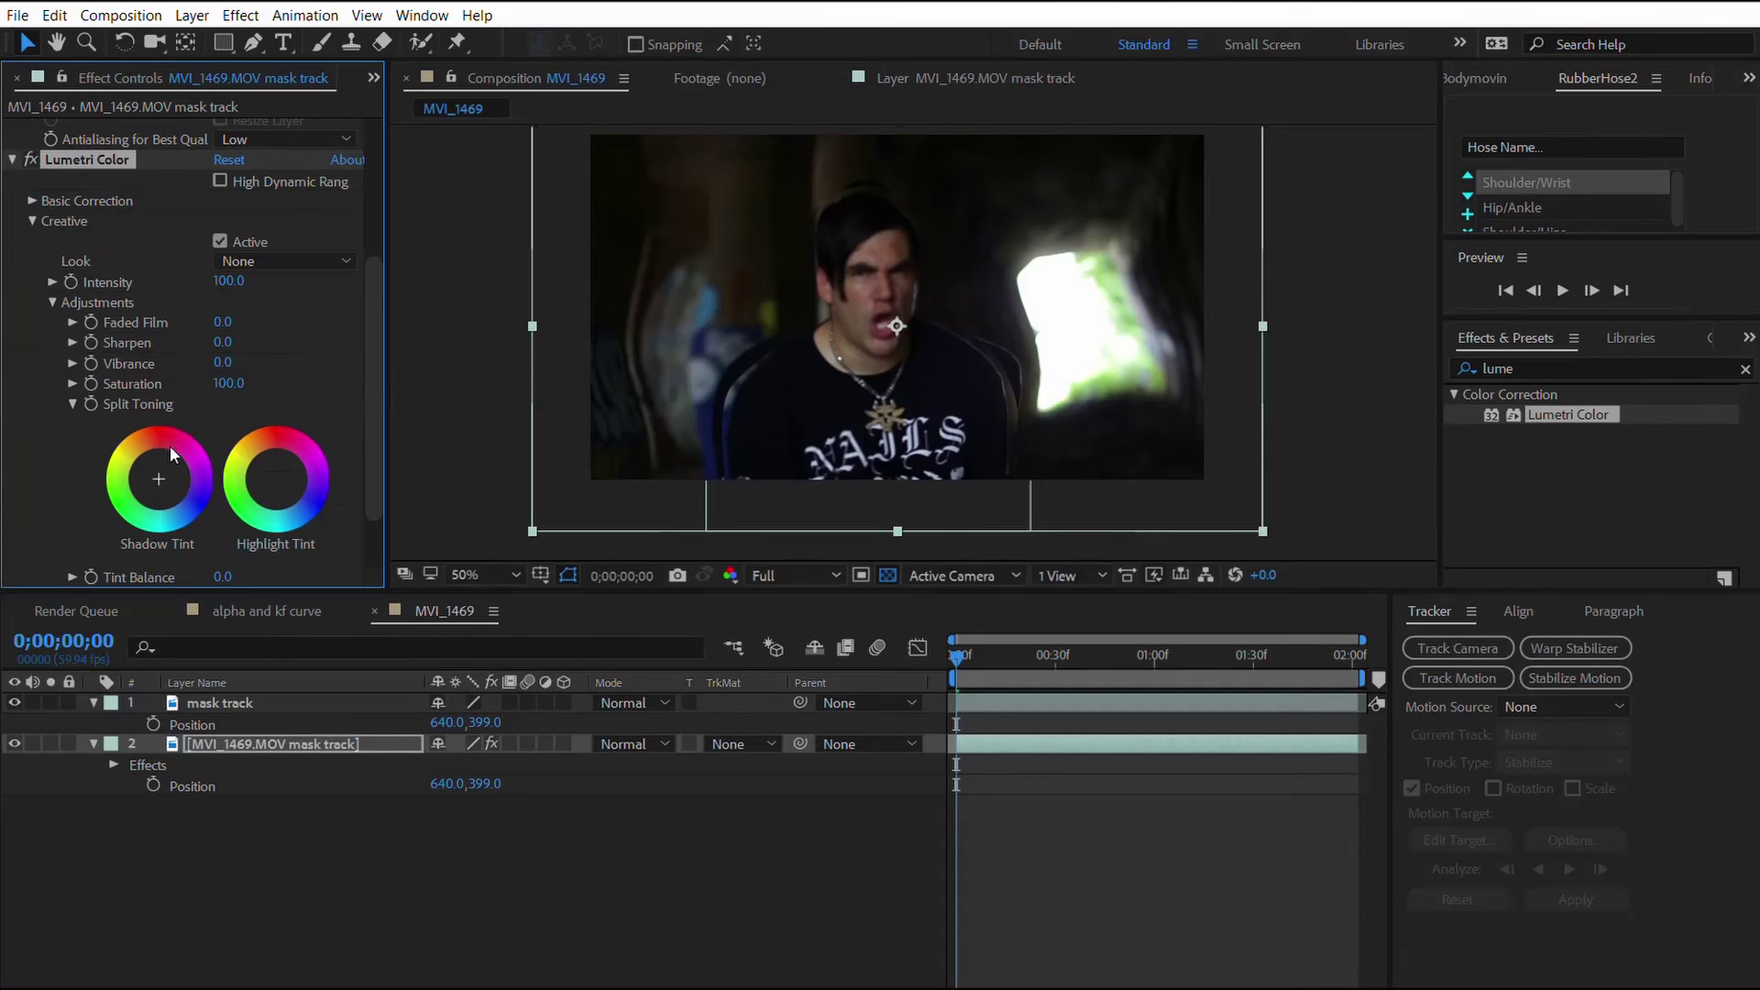
pyautogui.moveTo(161, 475); pyautogui.dragTo(163, 471)
pyautogui.moveTo(277, 479); pyautogui.dragTo(295, 489)
# Strengthen the background's creative color adjustments, with the basic correction temperature at 47 and saturation at 256.
pyautogui.moveTo(223, 362); pyautogui.dragTo(264, 362)
pyautogui.moveTo(223, 342); pyautogui.dragTo(257, 341)
pyautogui.click(32, 200)
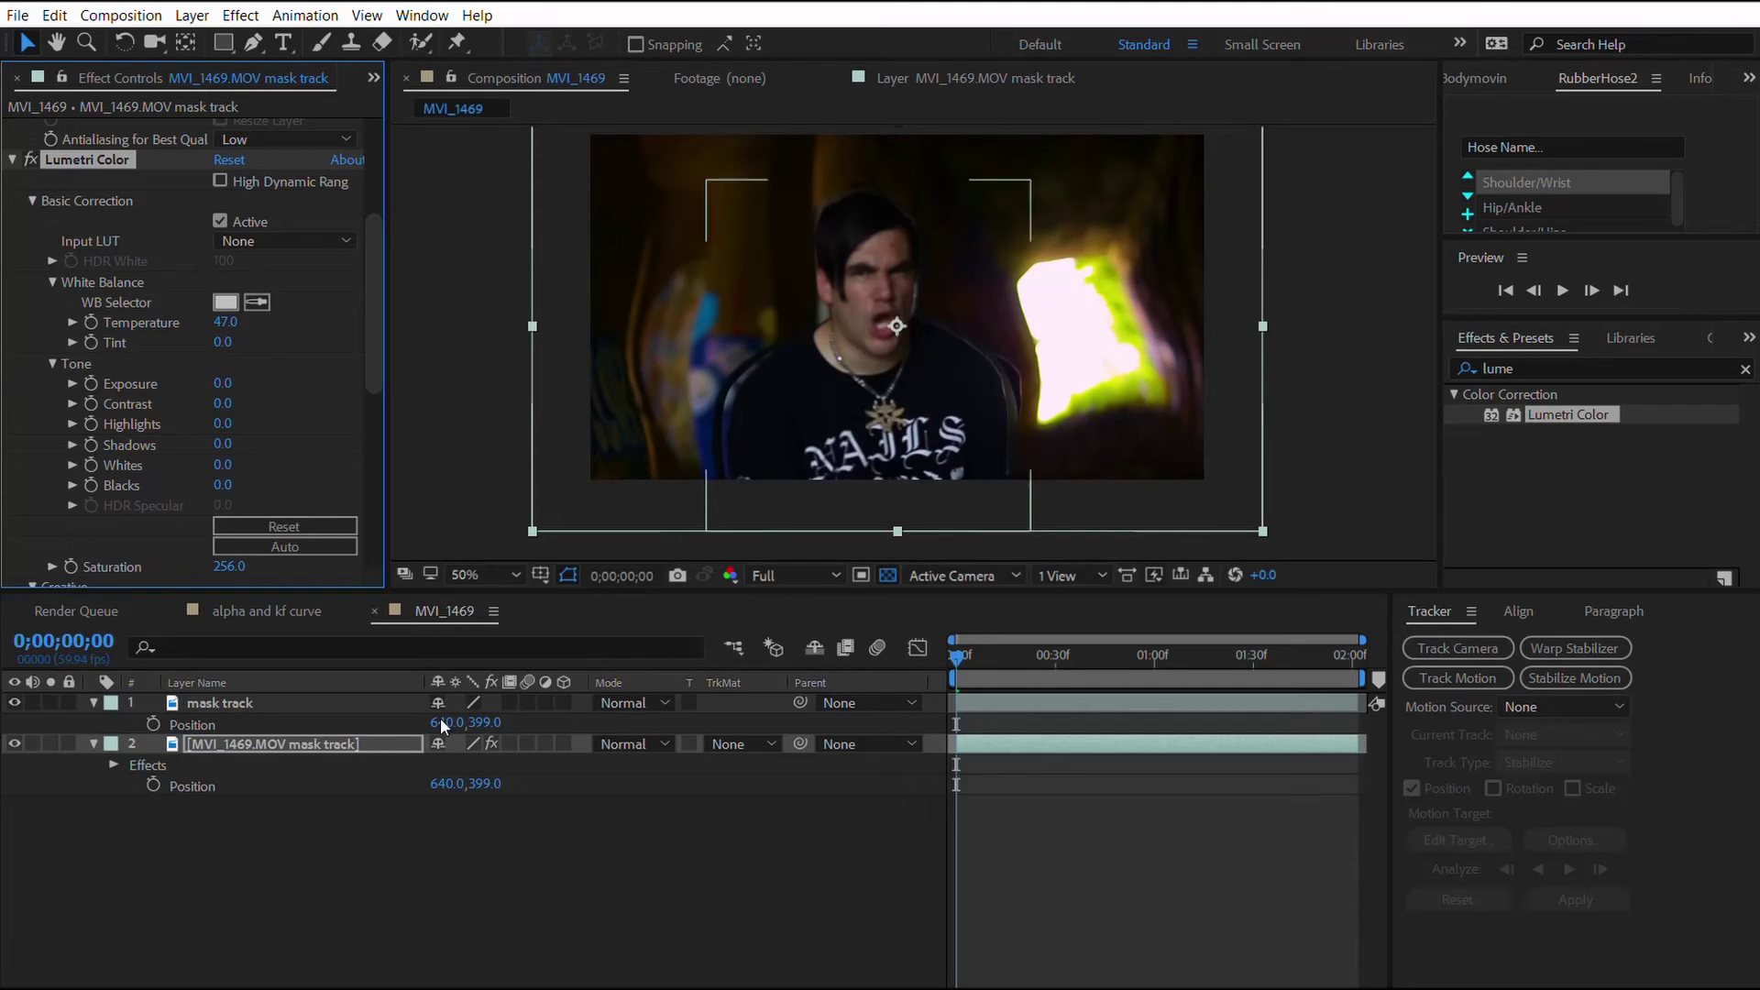
# At 0;00;01;08, set Mask 1 on the mask track layer to a 74-pixel feather and a 96-pixel expansion.
pyautogui.moveTo(981, 647); pyautogui.dragTo(1179, 637)
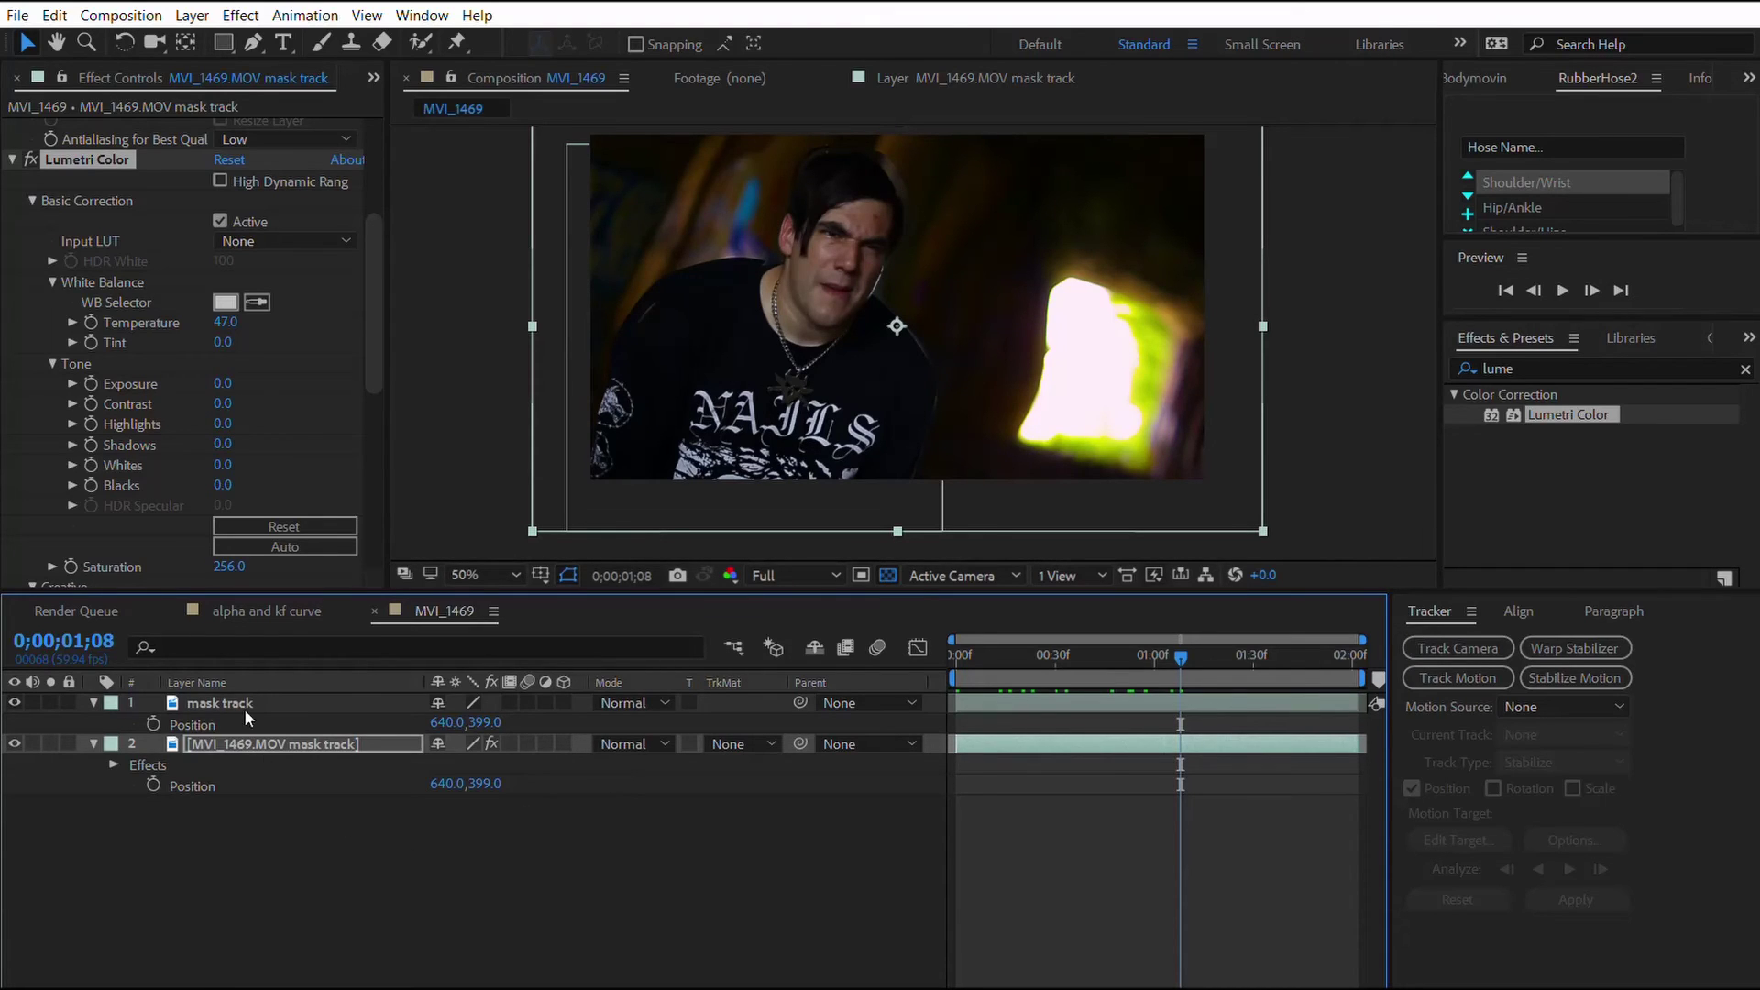
pyautogui.click(212, 703)
pyautogui.press('m')
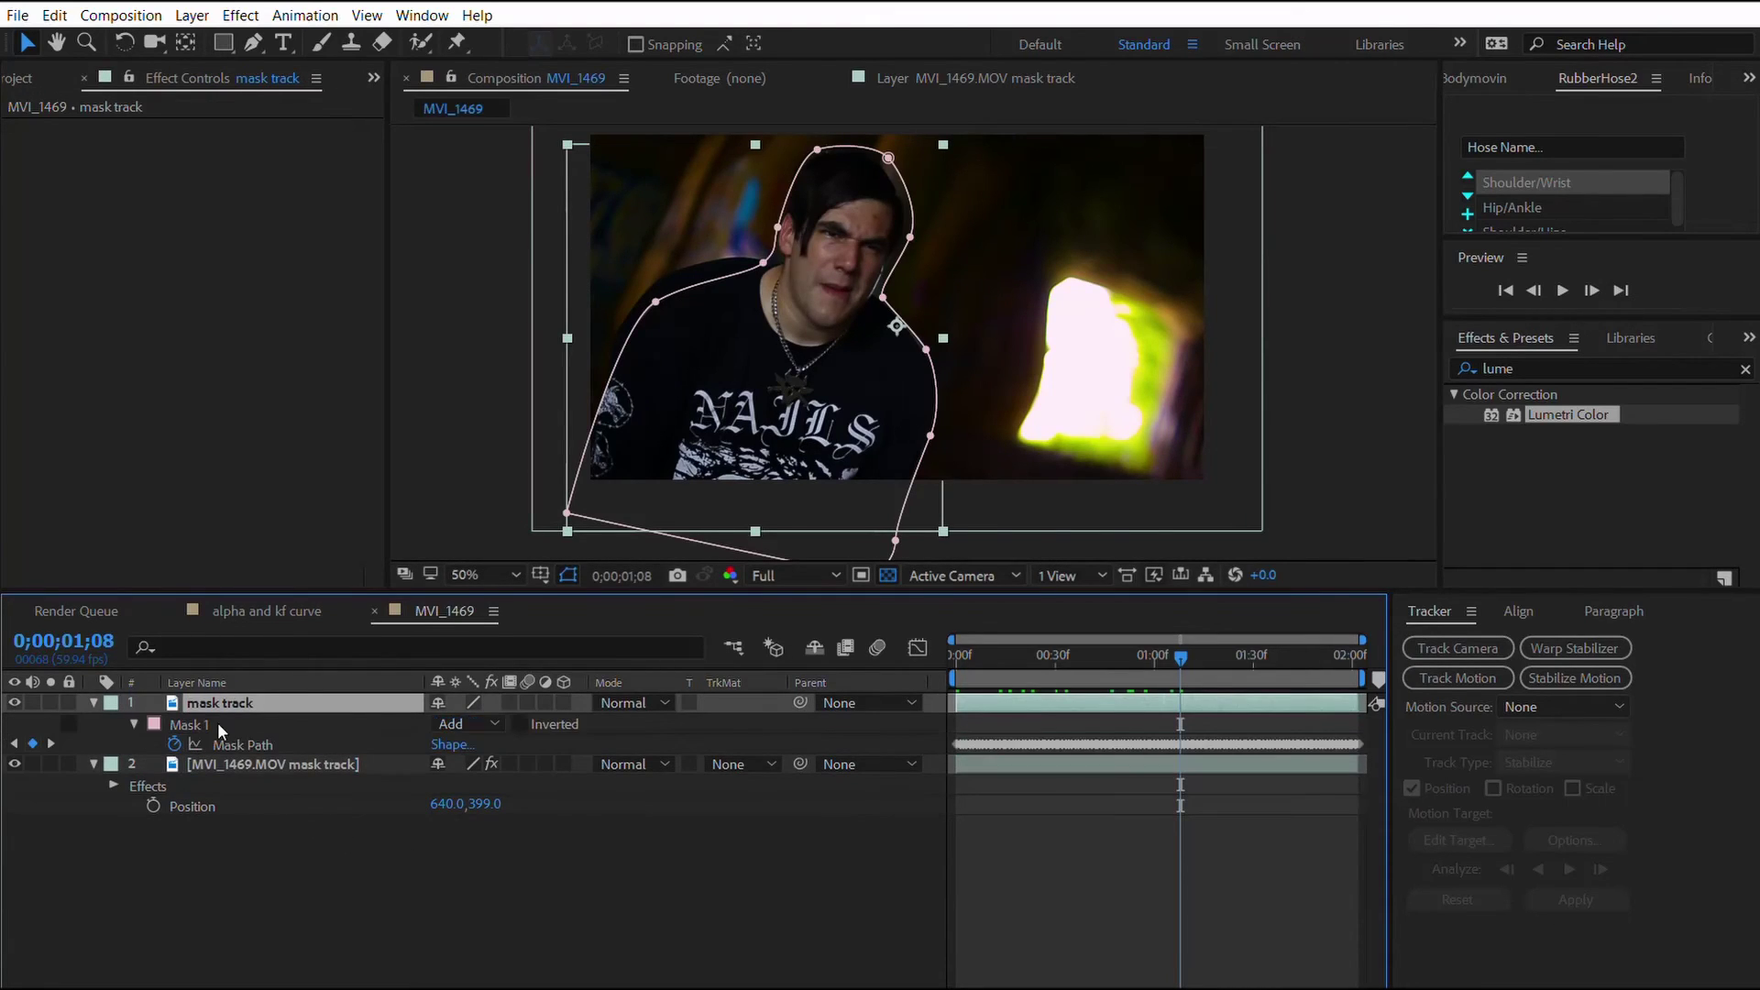
pyautogui.click(199, 723)
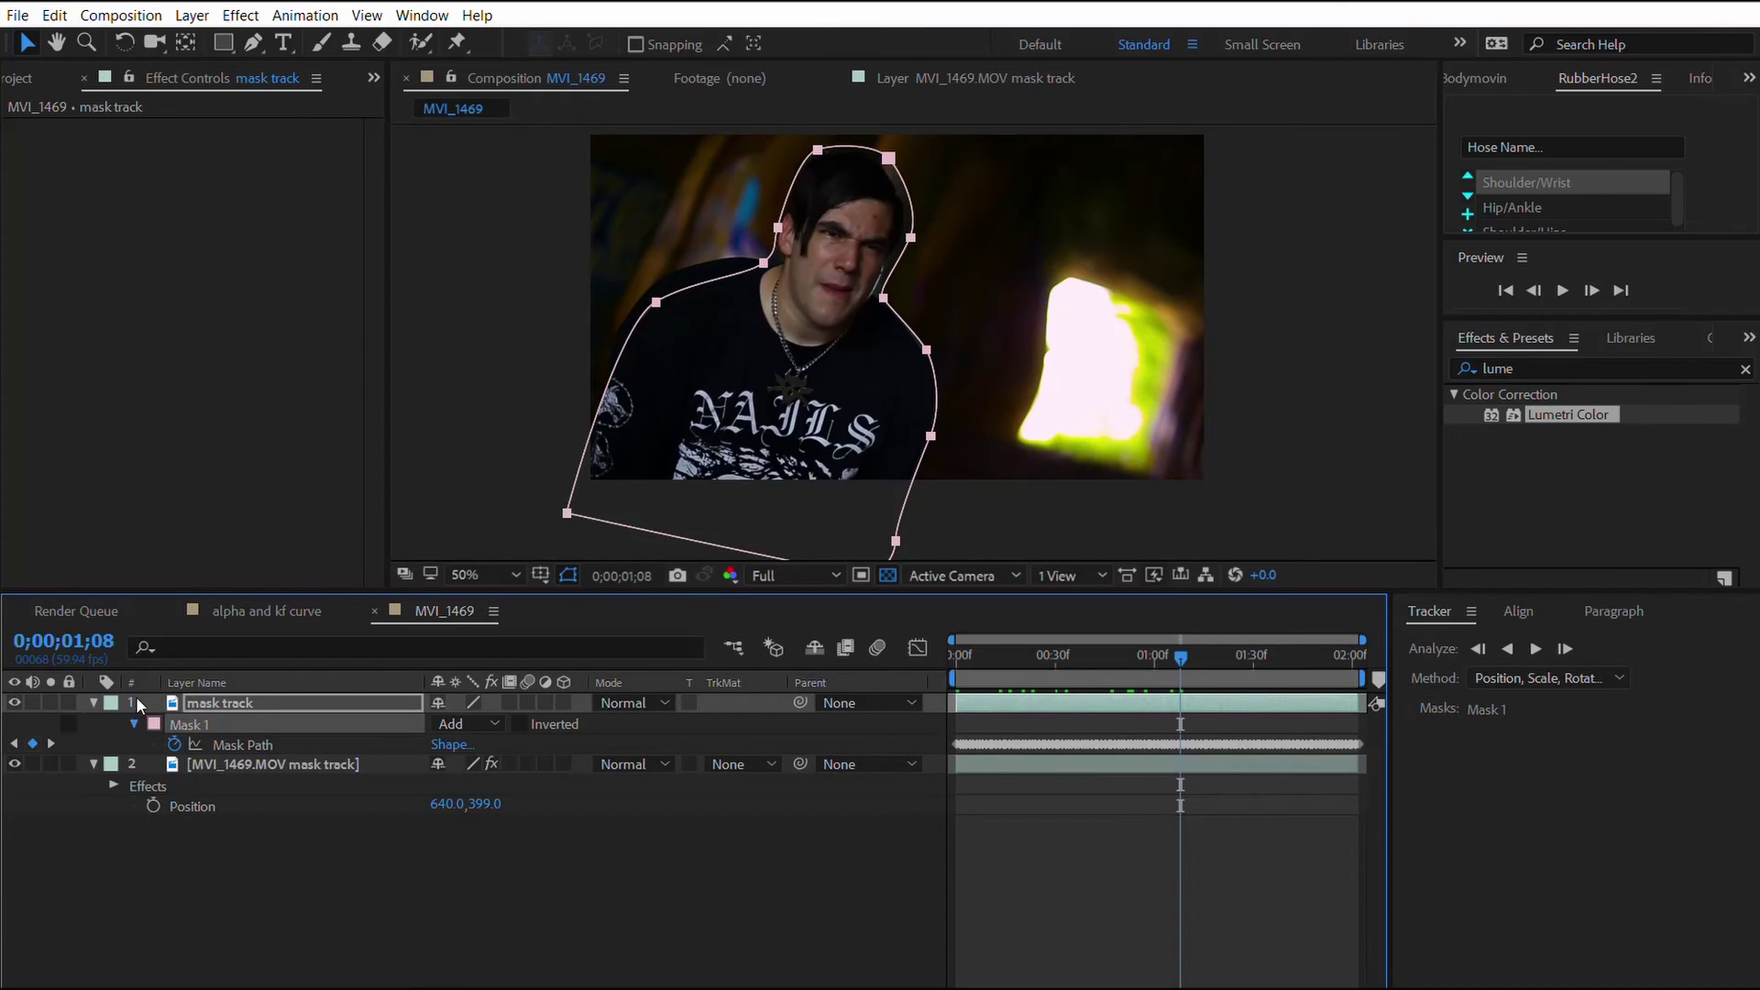
pyautogui.click(135, 723)
pyautogui.click(135, 723)
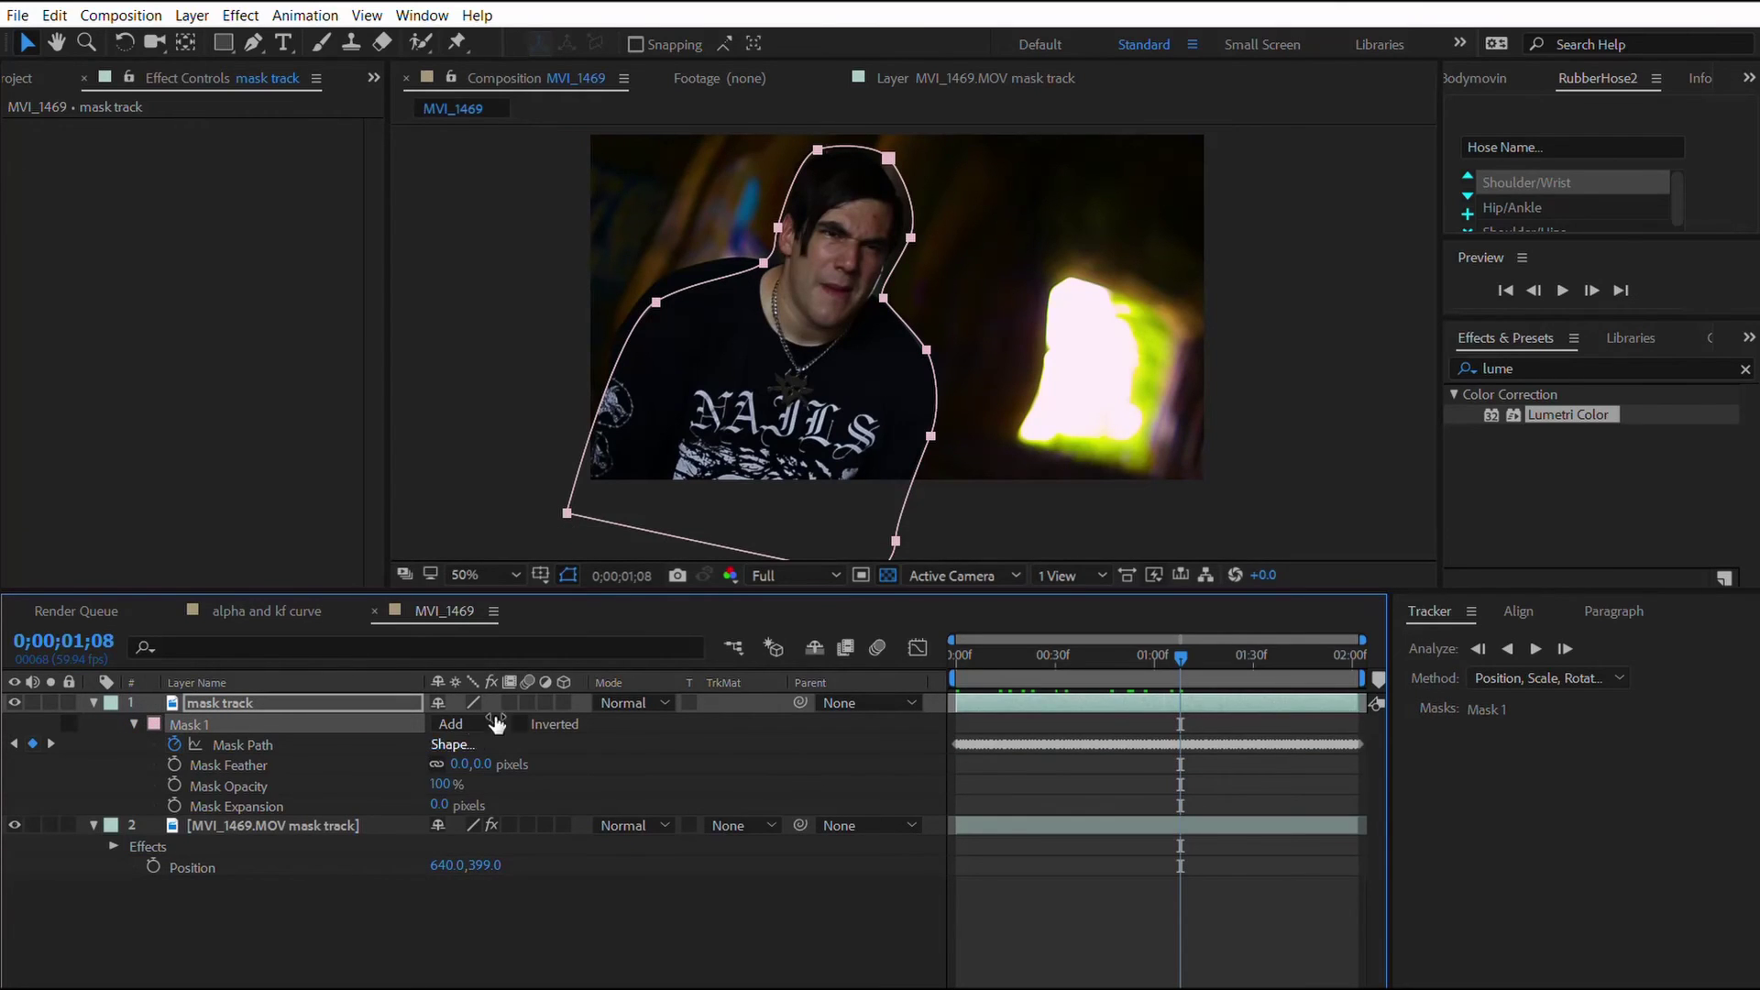
pyautogui.scroll(1, 781, 190)
pyautogui.moveTo(791, 226); pyautogui.dragTo(904, 415)
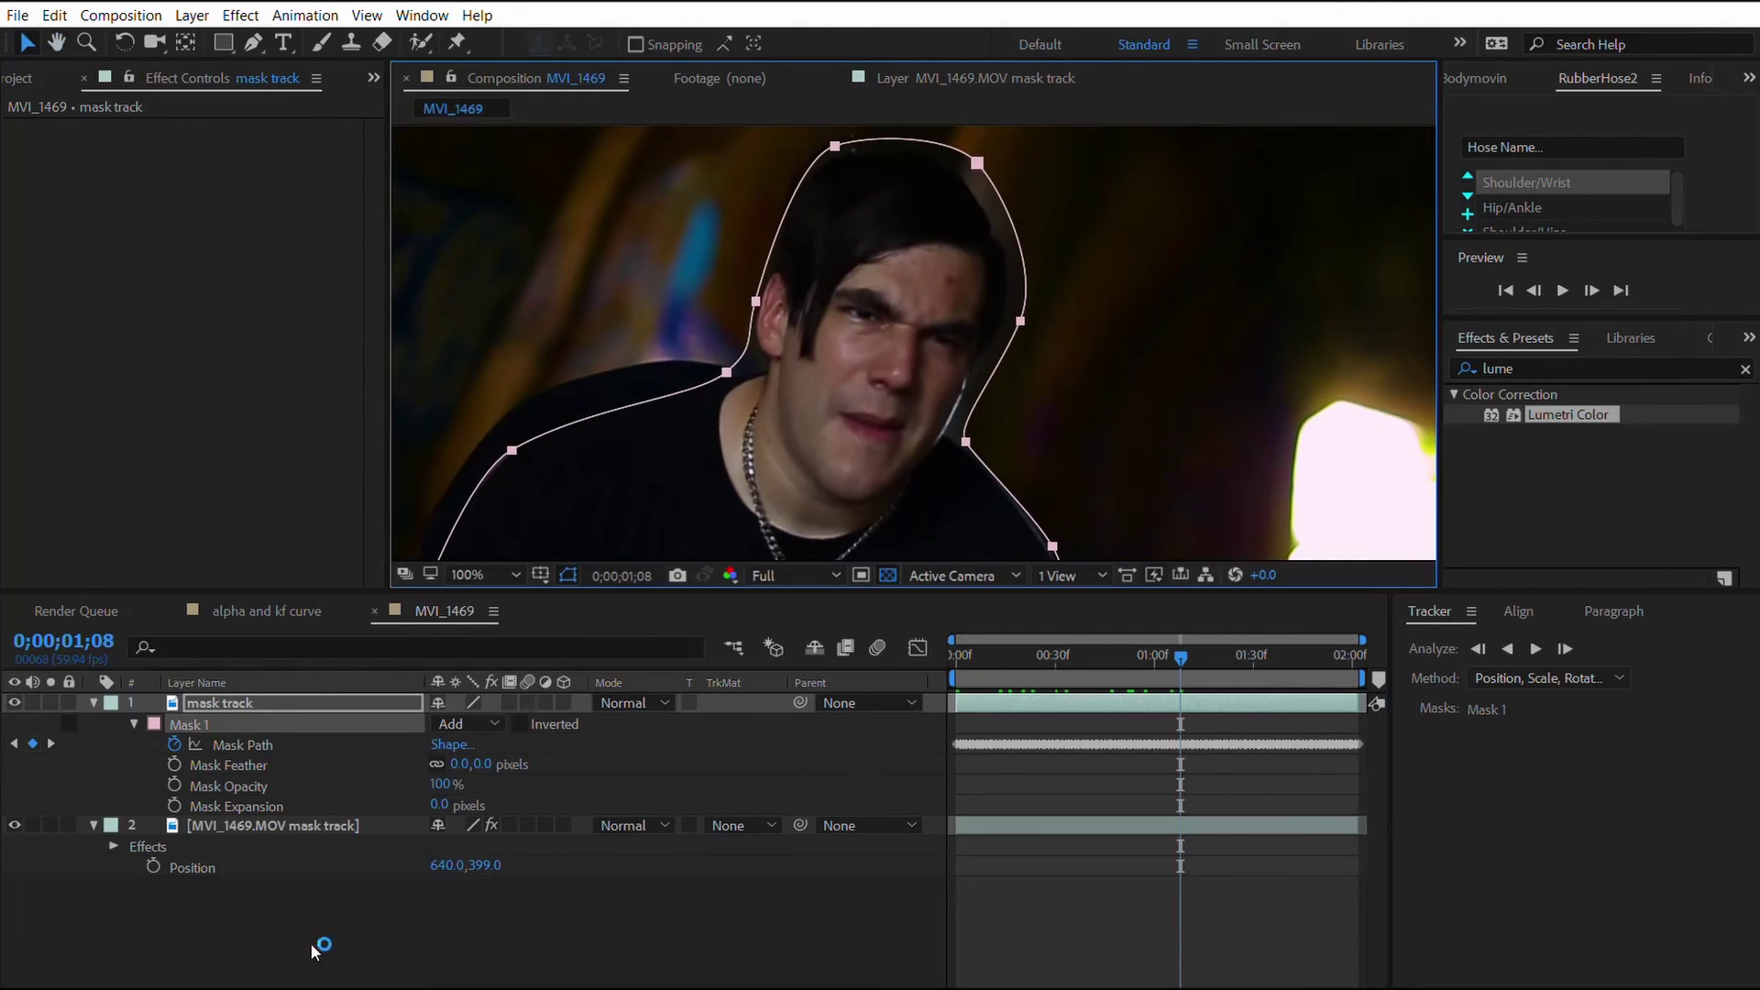
pyautogui.moveTo(477, 763); pyautogui.dragTo(536, 735)
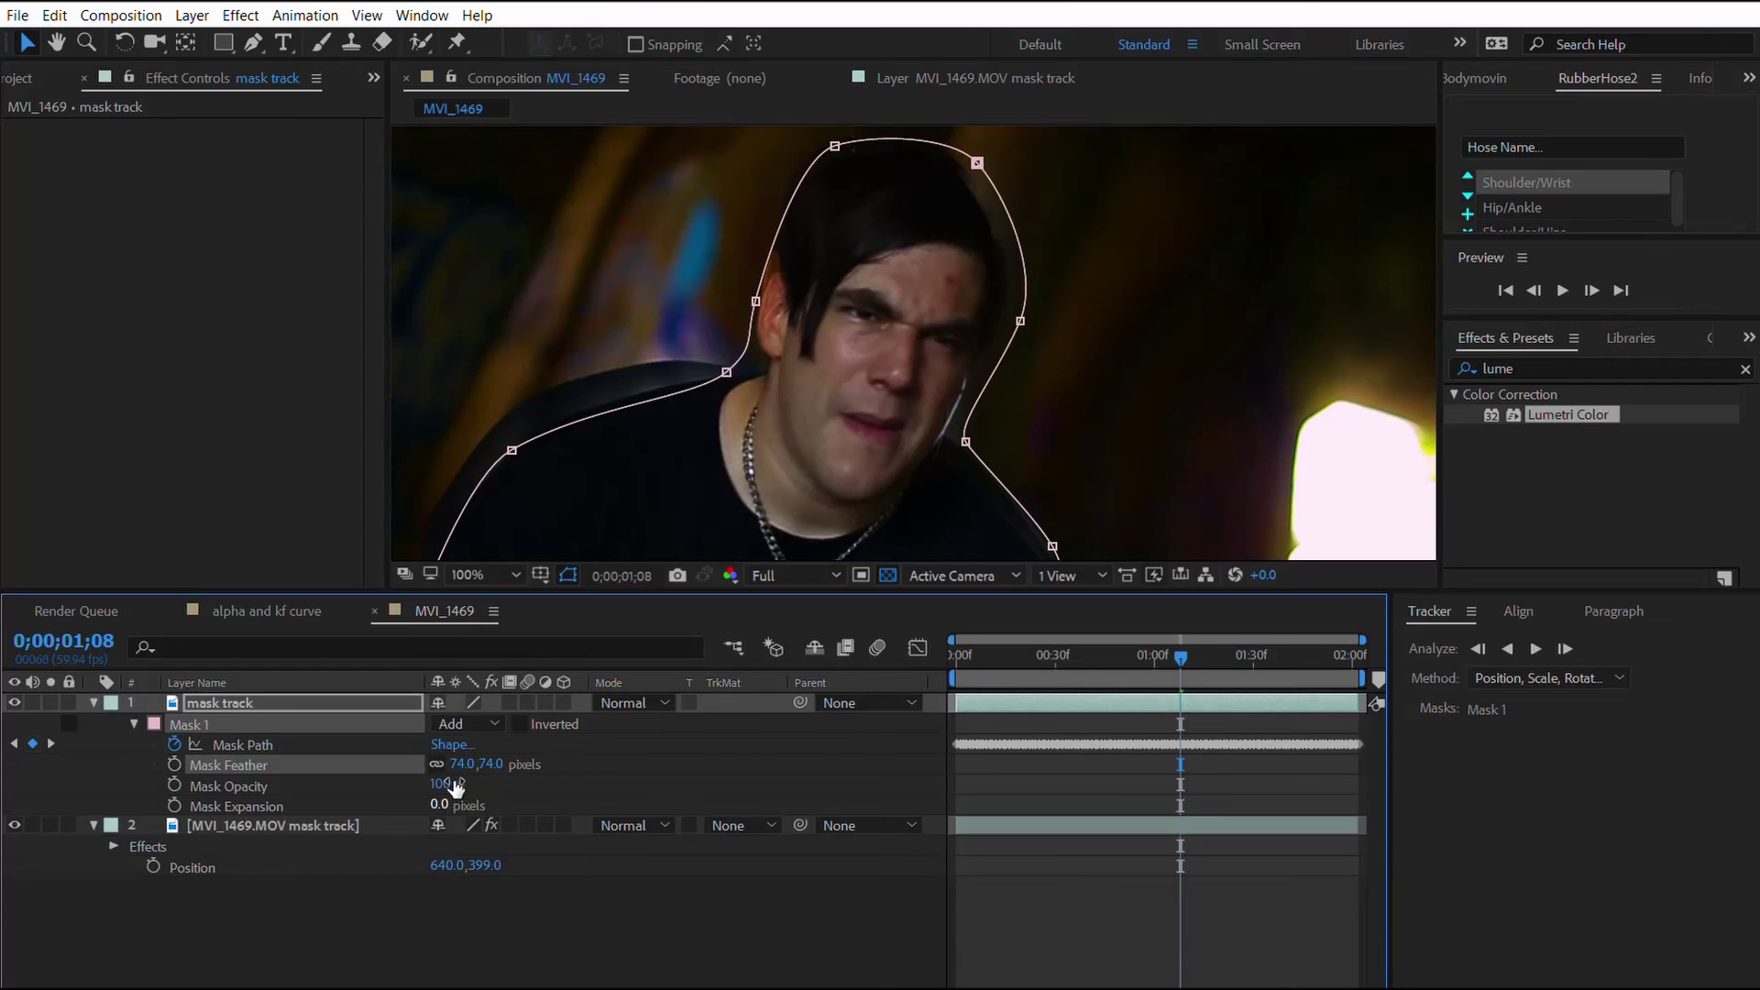
pyautogui.moveTo(449, 794); pyautogui.dragTo(556, 777)
pyautogui.scroll(-1, 946, 341)
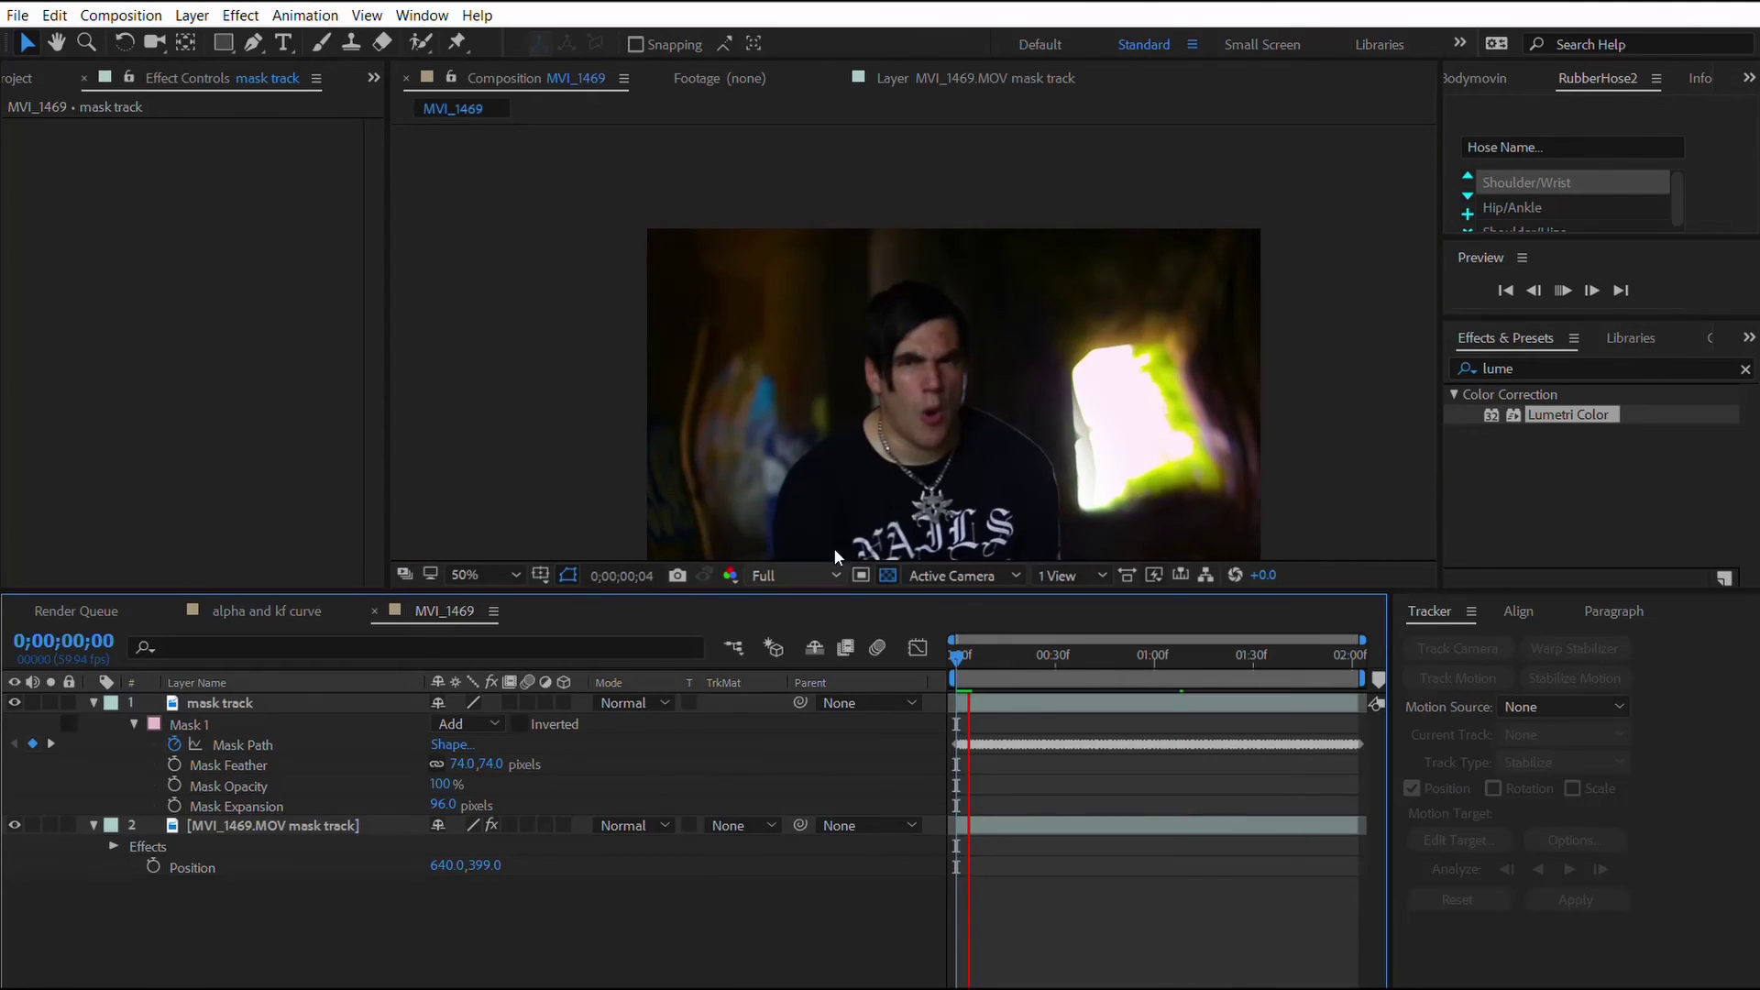
# Lower the composition's preview resolution to Third and play the composition back from its first frame.
pyautogui.click(834, 548)
pyautogui.press('space')
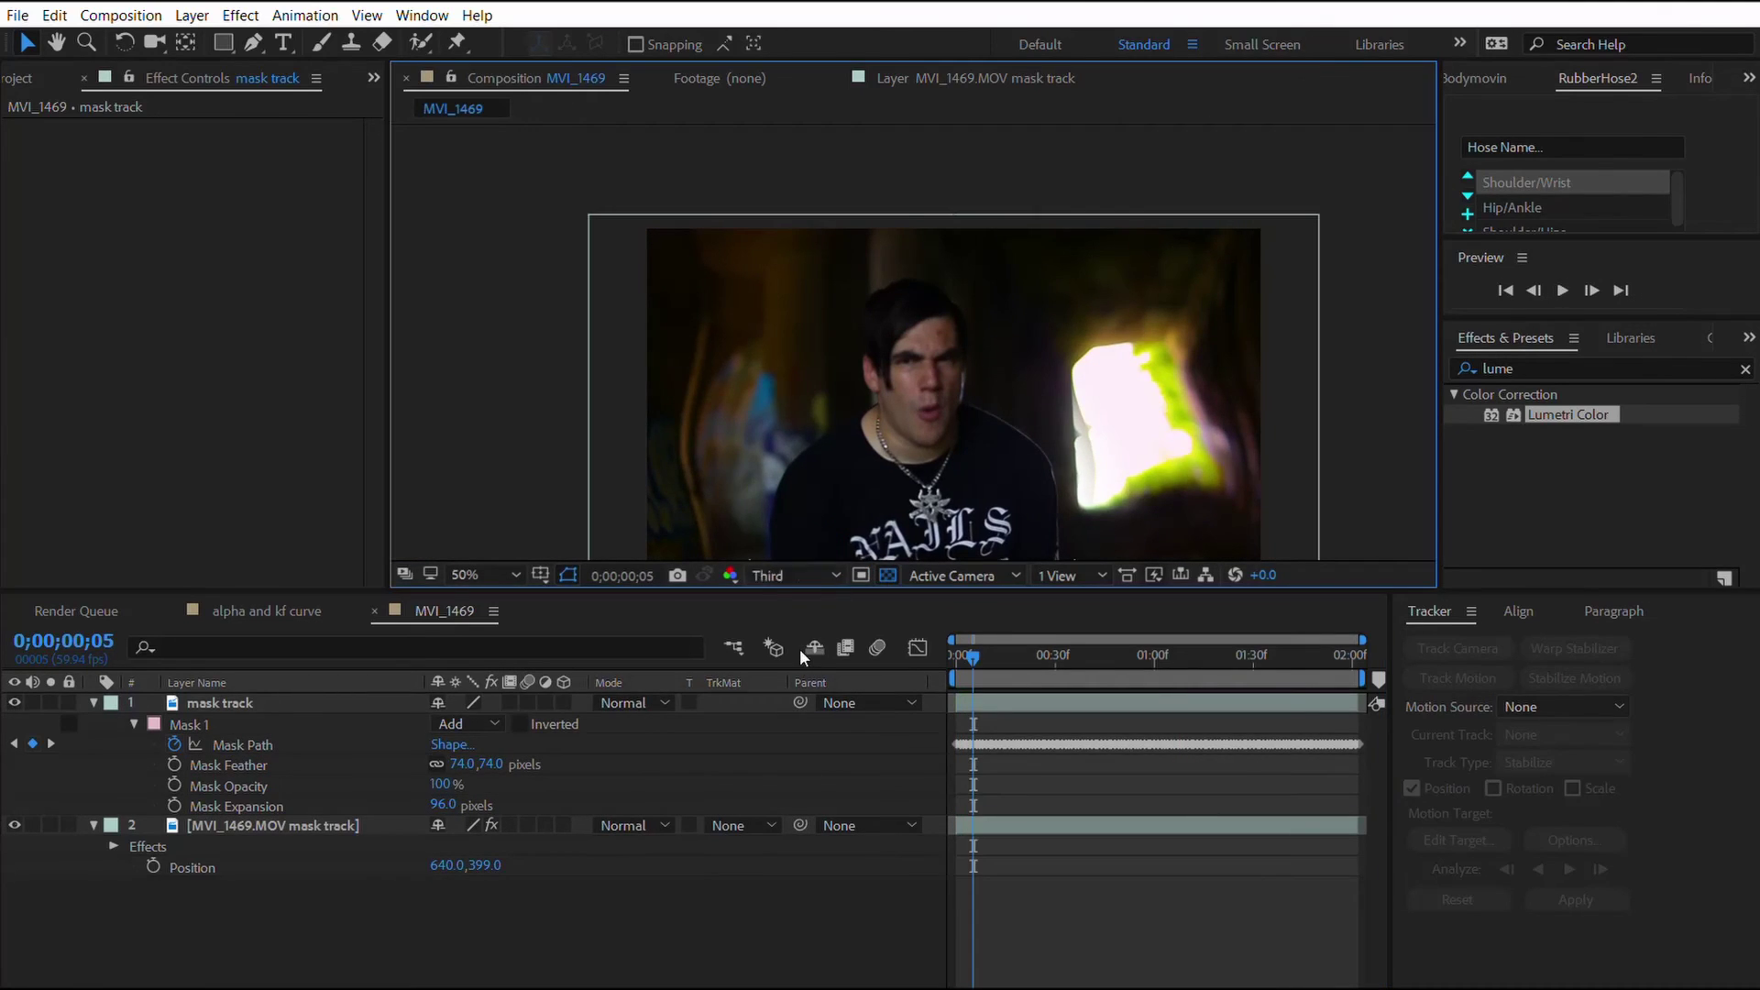
pyautogui.click(754, 933)
pyautogui.moveTo(976, 655); pyautogui.dragTo(931, 648)
pyautogui.press('space')
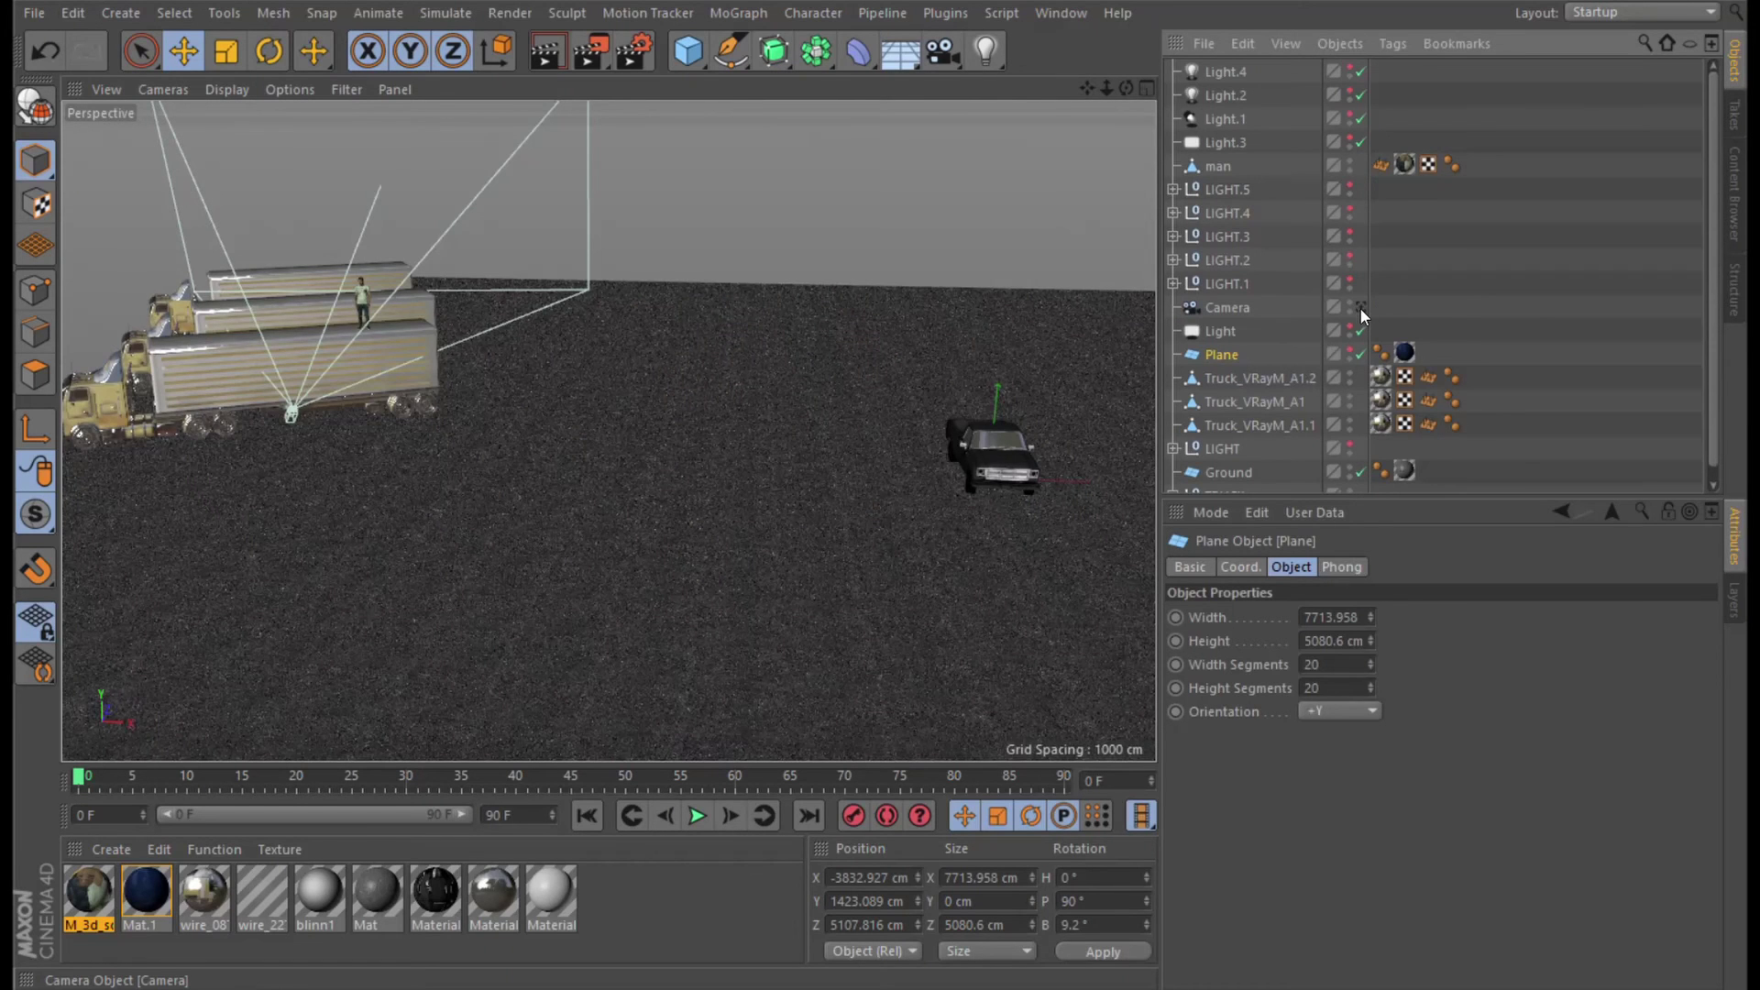
# Switch to the Cinema 4D truck scene and compare the scene camera's view with an orbited overview of the set.
pyautogui.click(1361, 308)
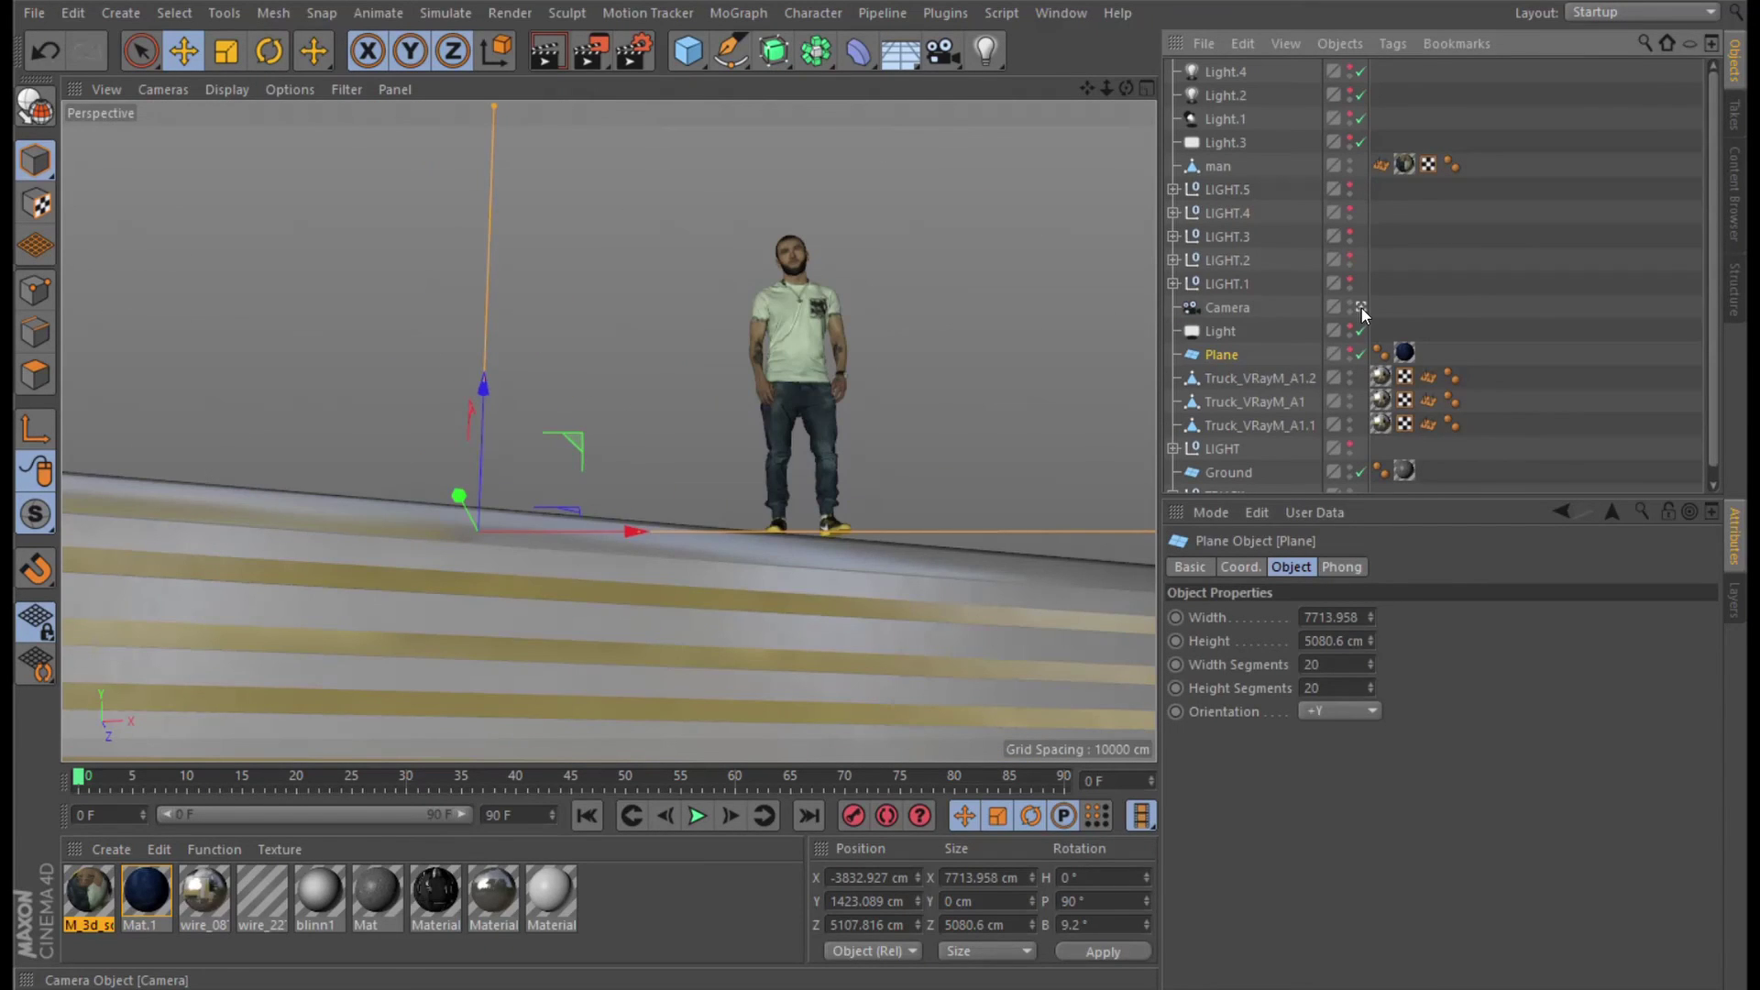
pyautogui.click(1362, 308)
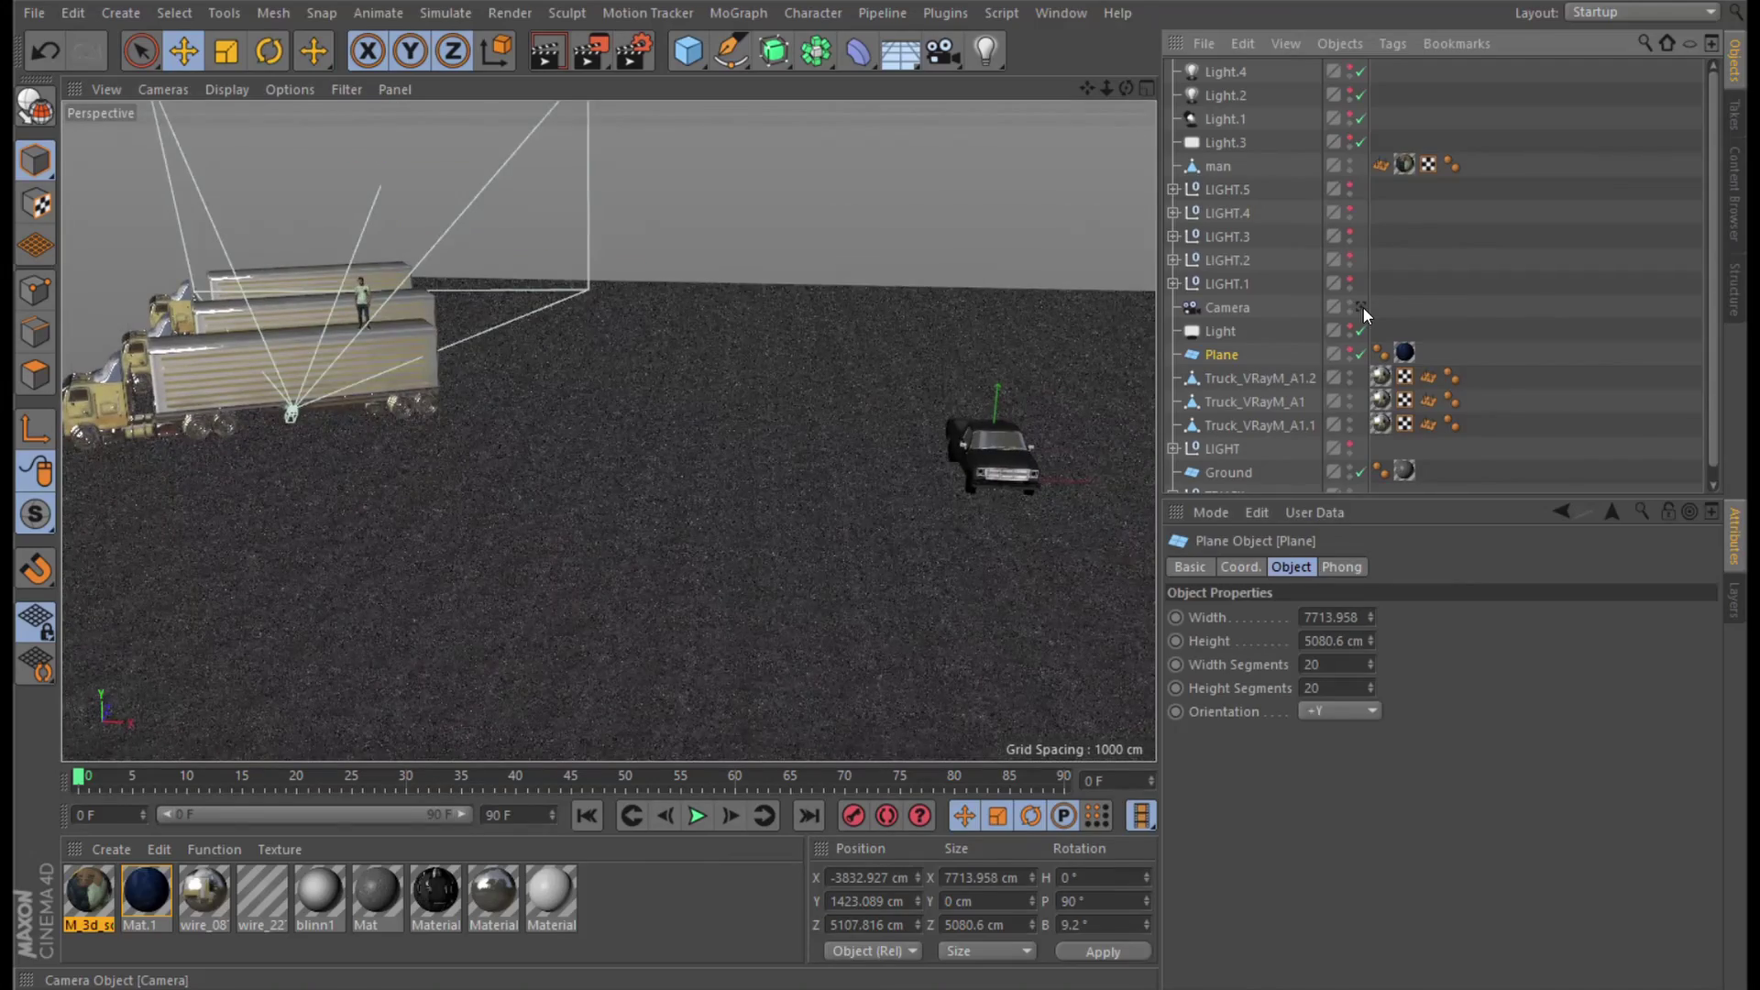
pyautogui.moveTo(569, 517); pyautogui.dragTo(543, 470)
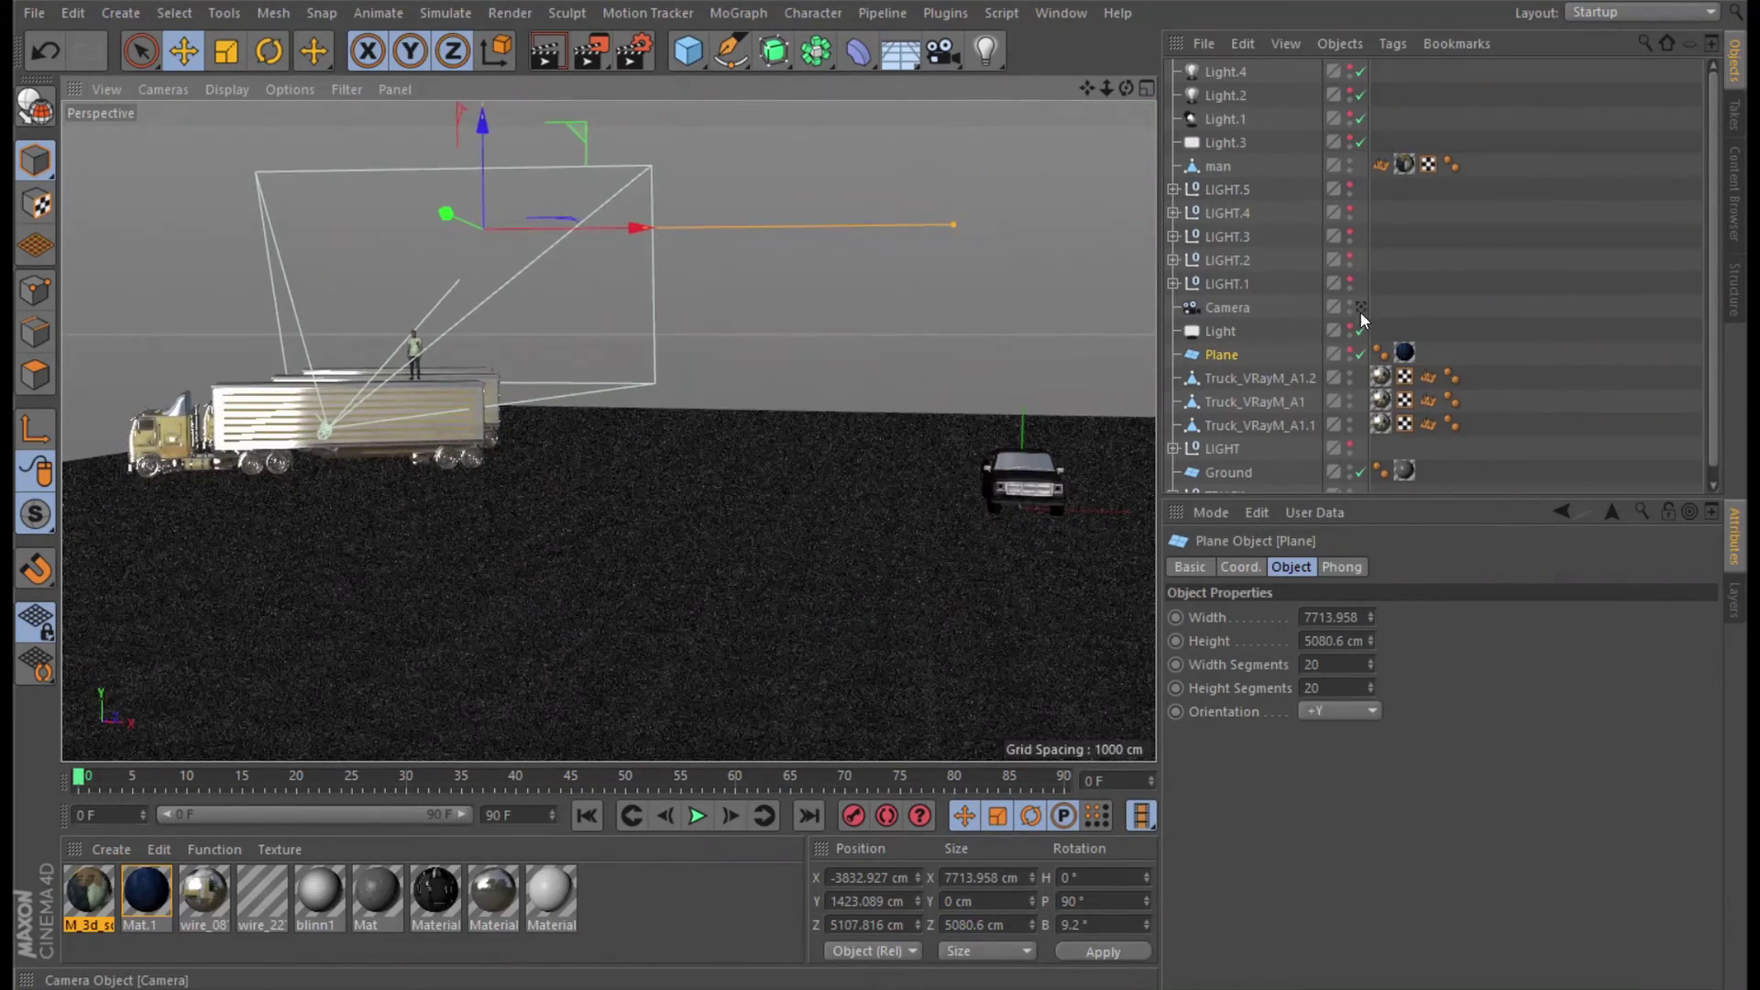
pyautogui.click(1360, 306)
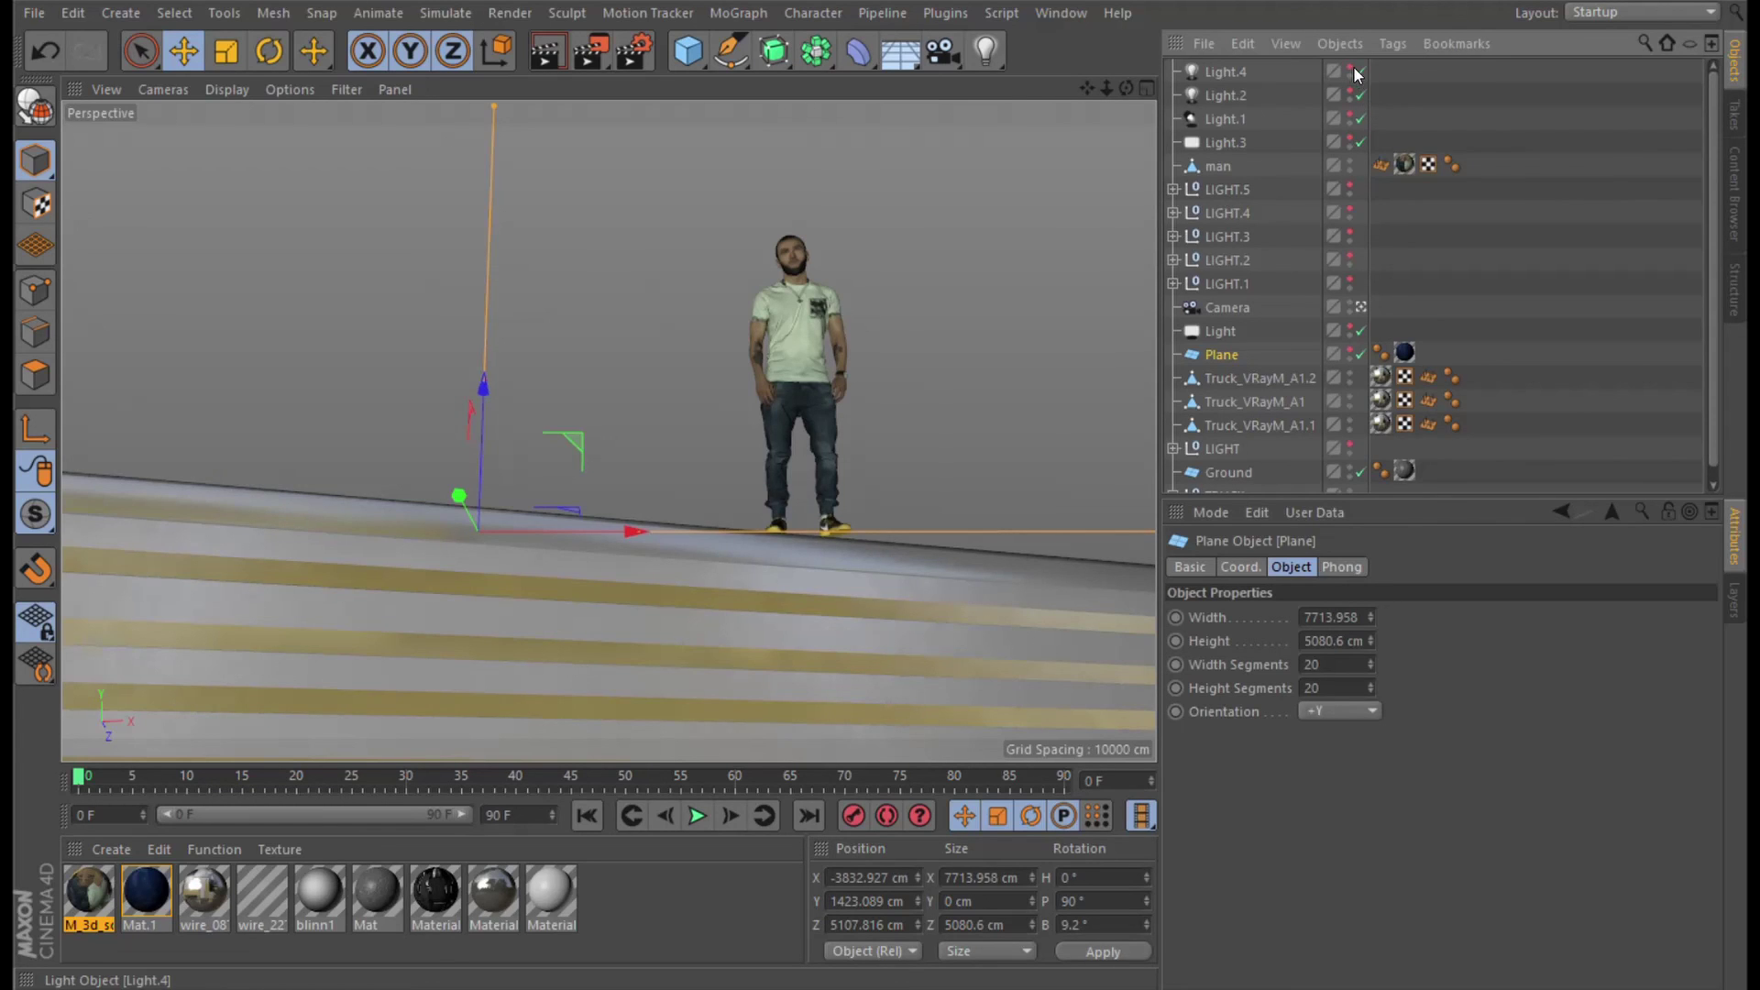
# Make the hidden lights and LIGHT objects visible in the viewport, and render the scene camera's view.
pyautogui.moveTo(1350, 69); pyautogui.dragTo(1351, 352)
pyautogui.click(546, 50)
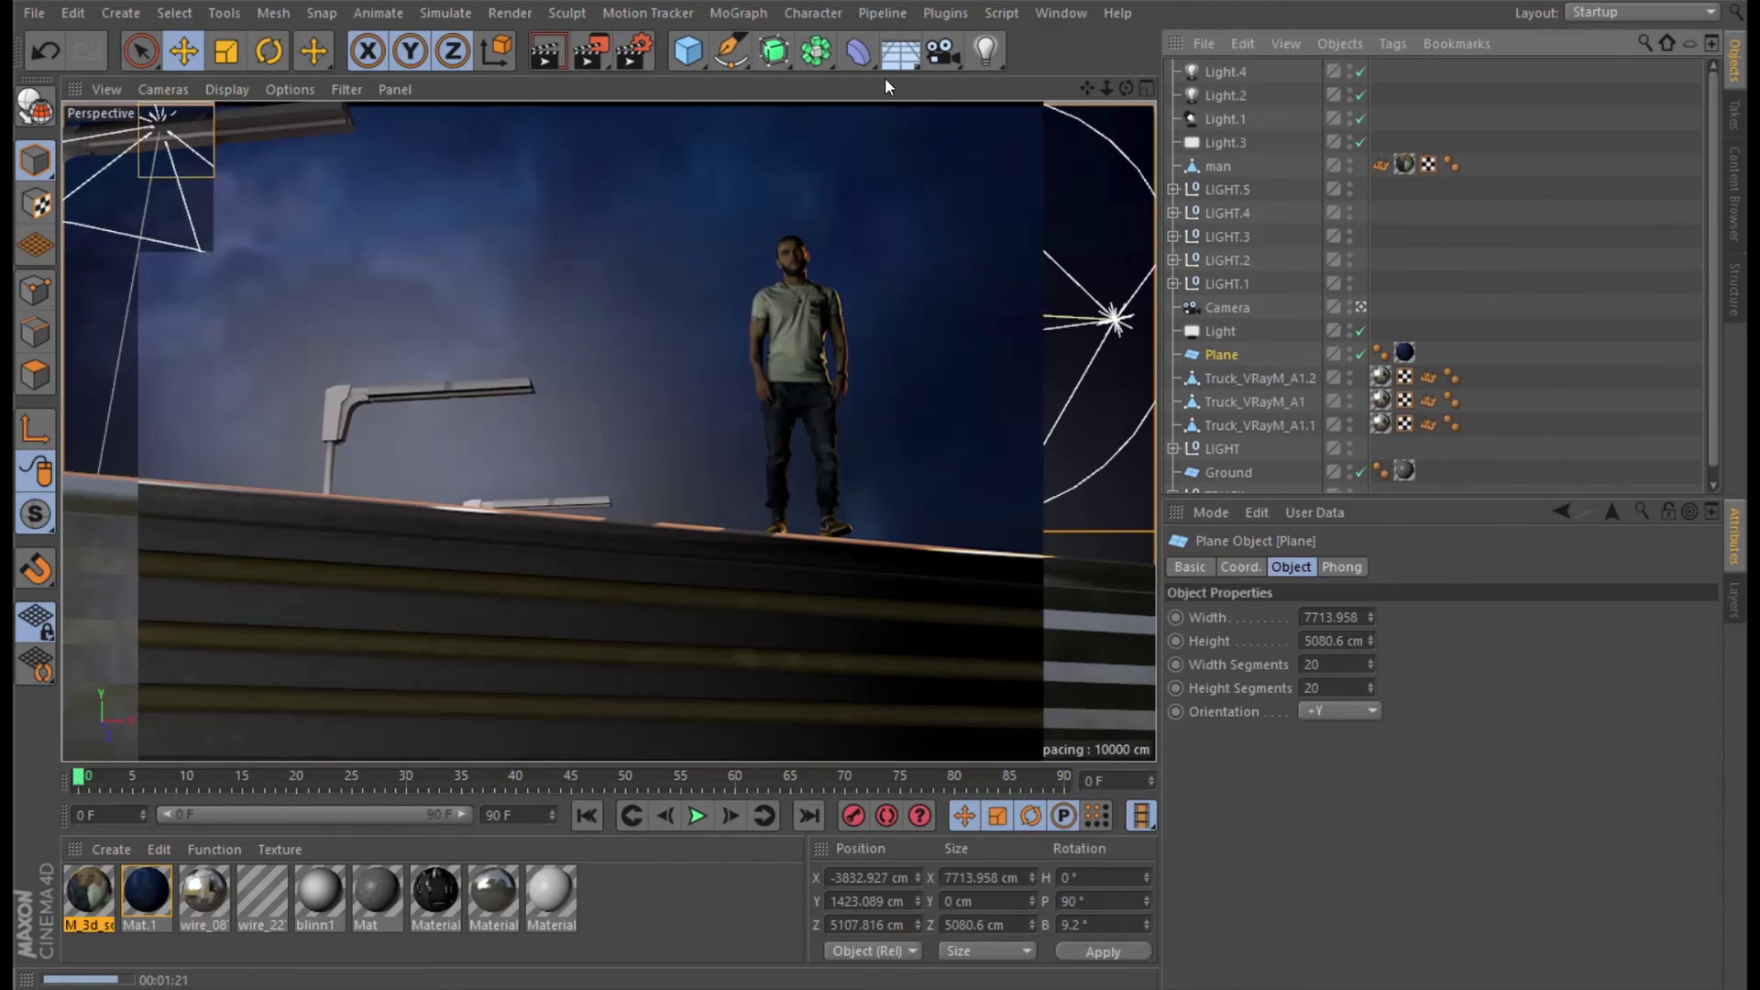